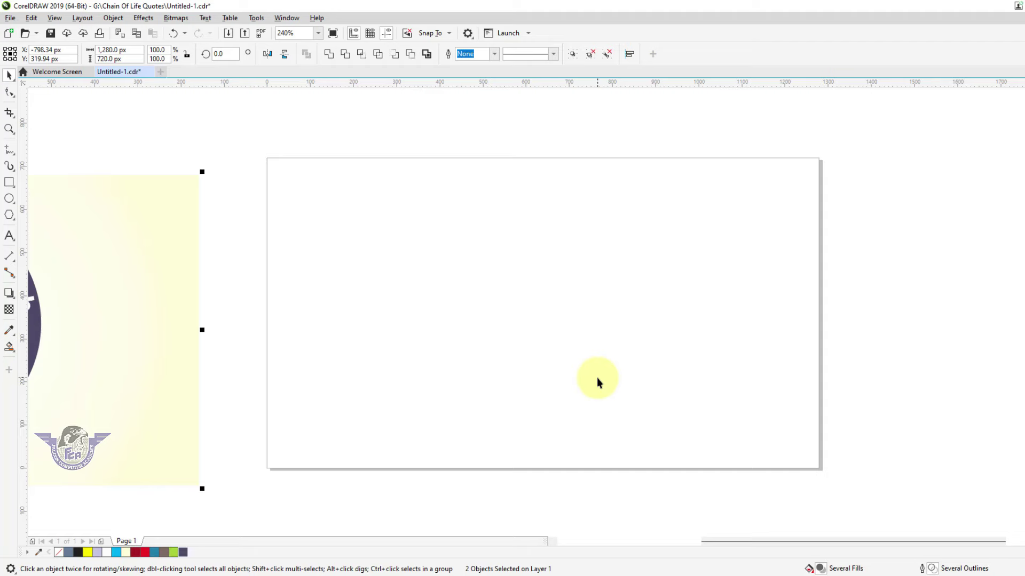
- Switch to the browser and download the blue handshake clipart from the Anyrgb gallery at 1000×1000 px
{"action": "left_click", "coordinate": [677, 571]}
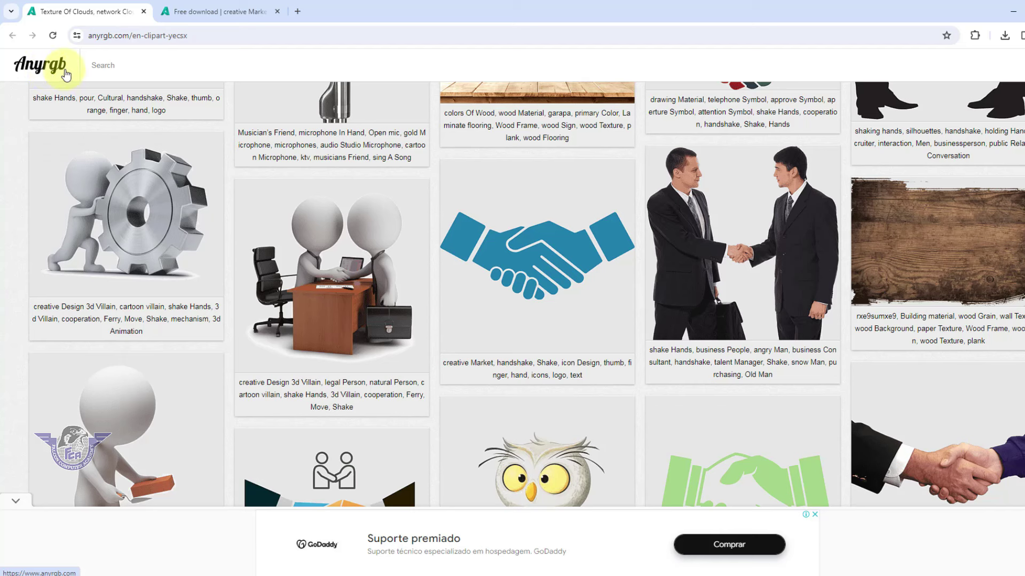
{"action": "left_click", "coordinate": [100, 66]}
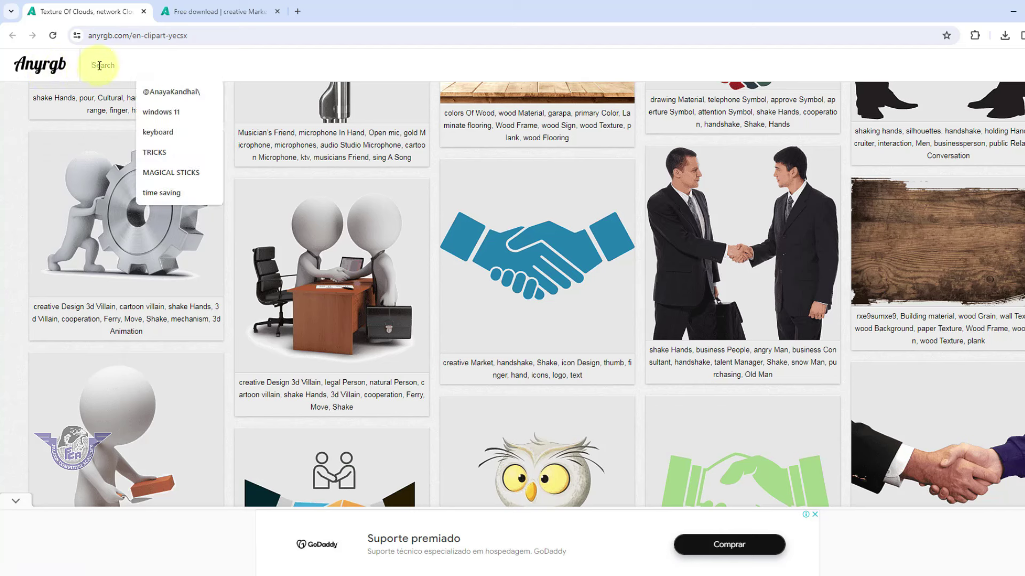
{"action": "left_click", "coordinate": [574, 276]}
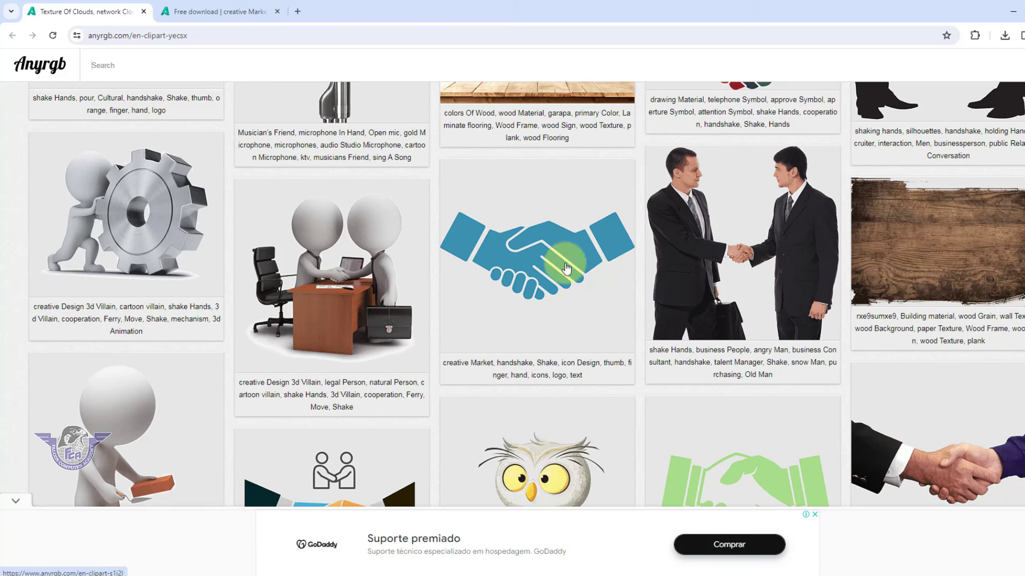
{"action": "left_click", "coordinate": [533, 278]}
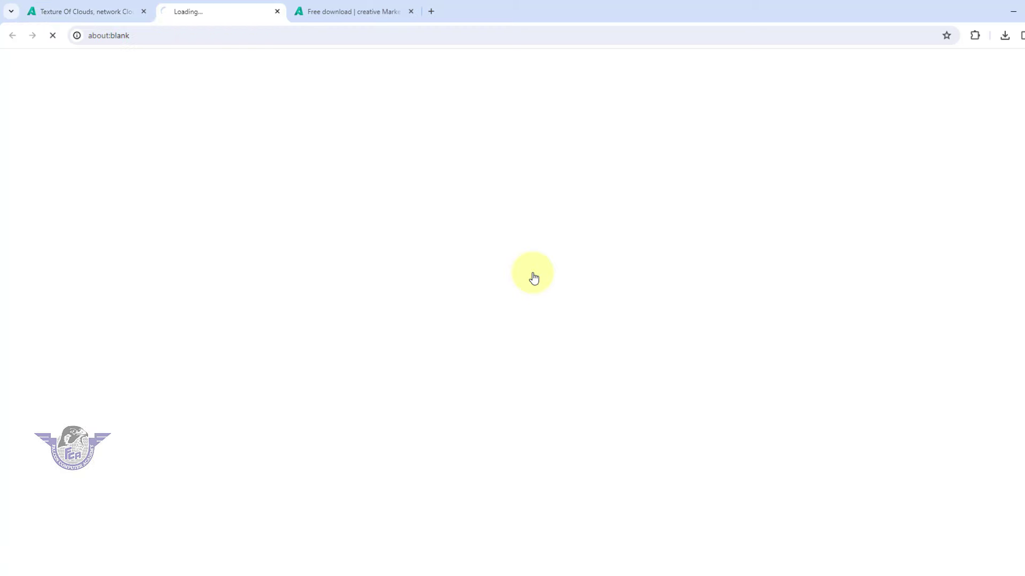
{"action": "scroll", "coordinate": [466, 396], "scroll_direction": "down", "scroll_amount": 10}
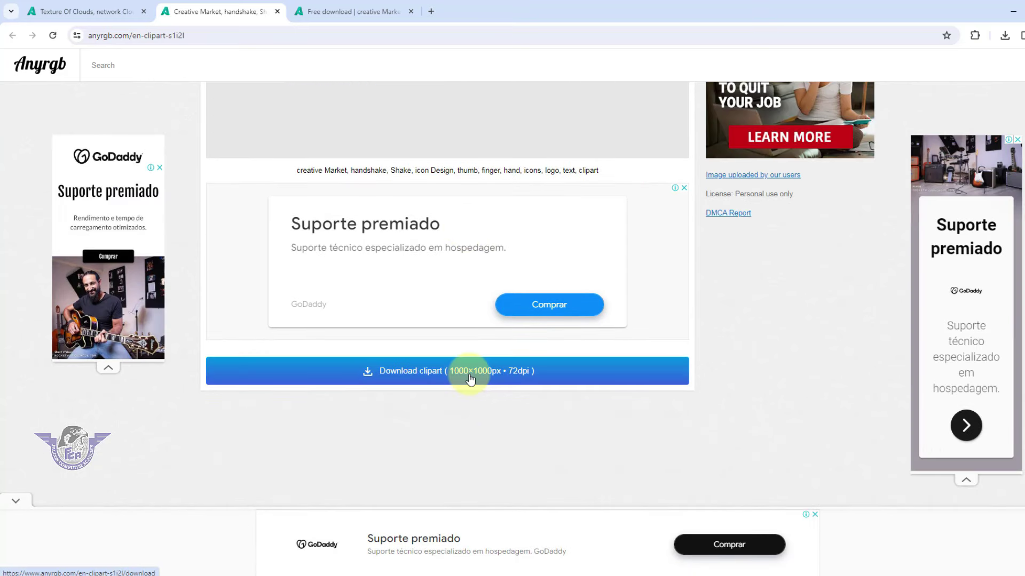
- Return to CorelDRAW and import anyrgb.com (22).png from Downloads, placing it mid-page at about 515 px square
{"action": "left_click", "coordinate": [1014, 13]}
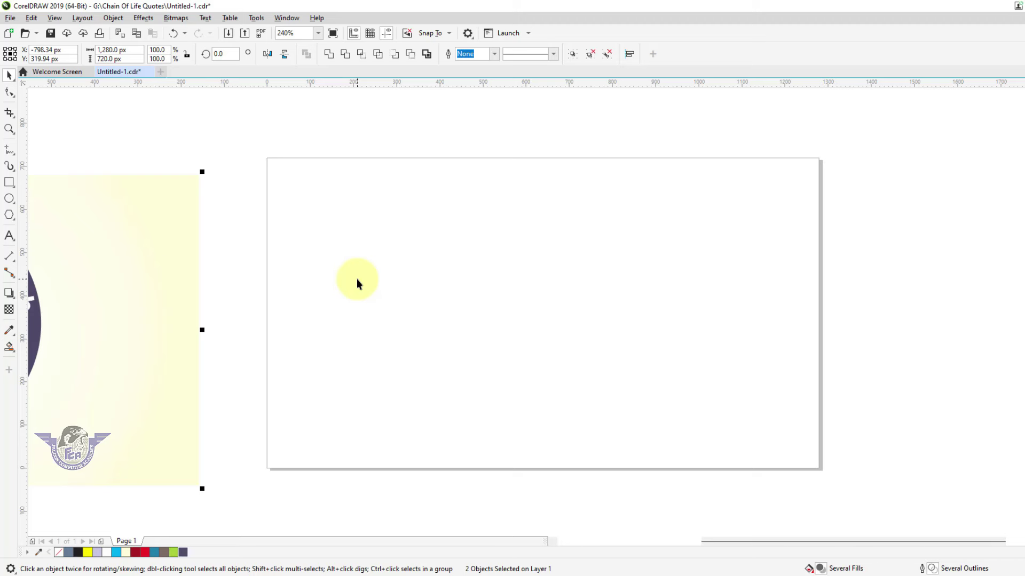
{"action": "key", "text": "ctrl+i"}
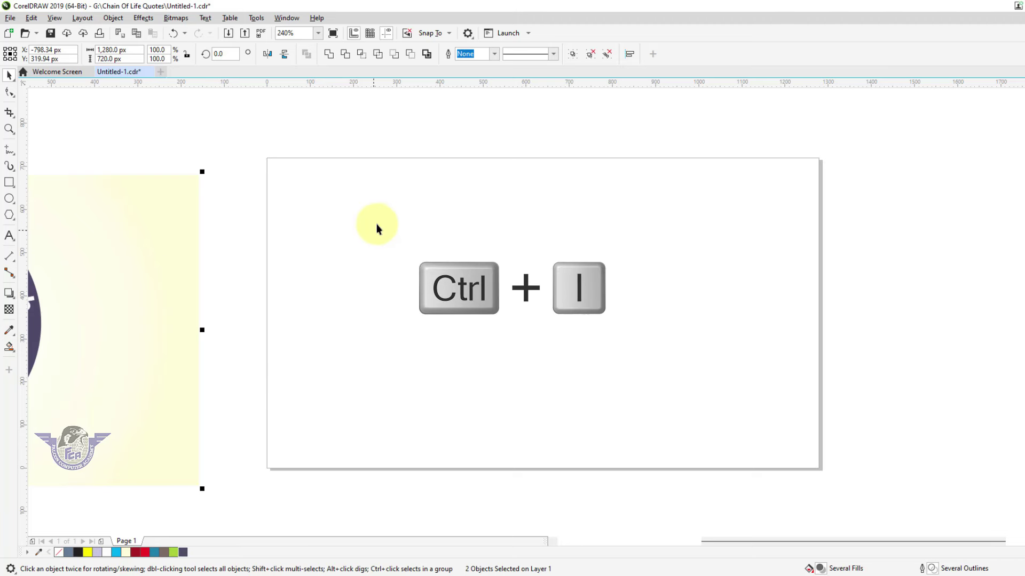
{"action": "right_click", "coordinate": [382, 146]}
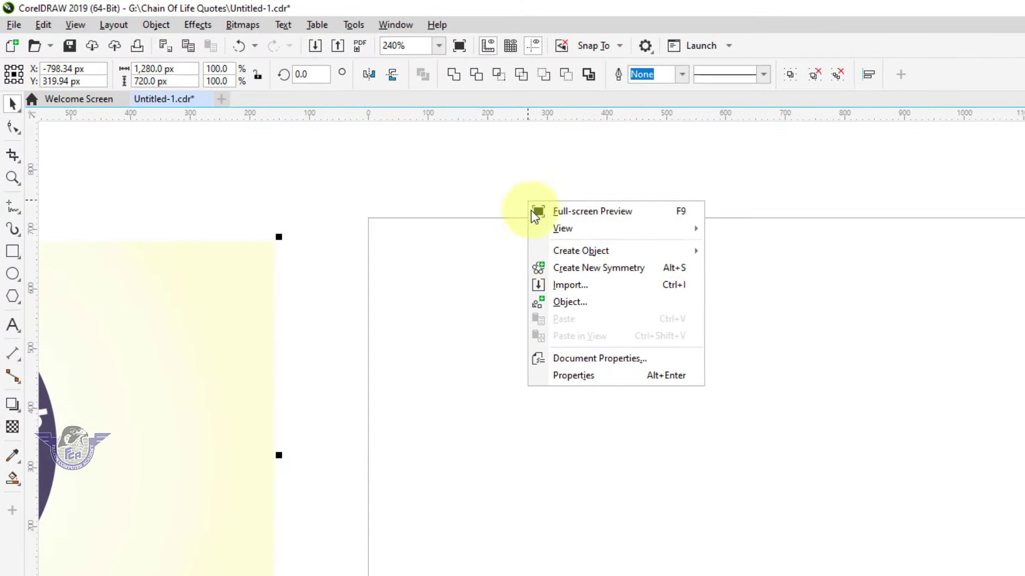
{"action": "left_click", "coordinate": [554, 283]}
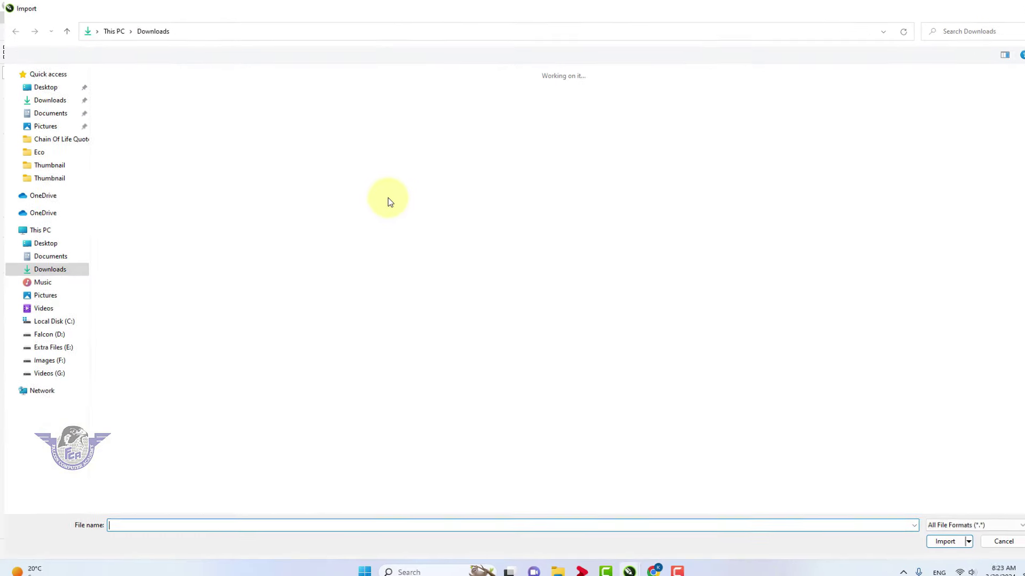
{"action": "left_click", "coordinate": [136, 117]}
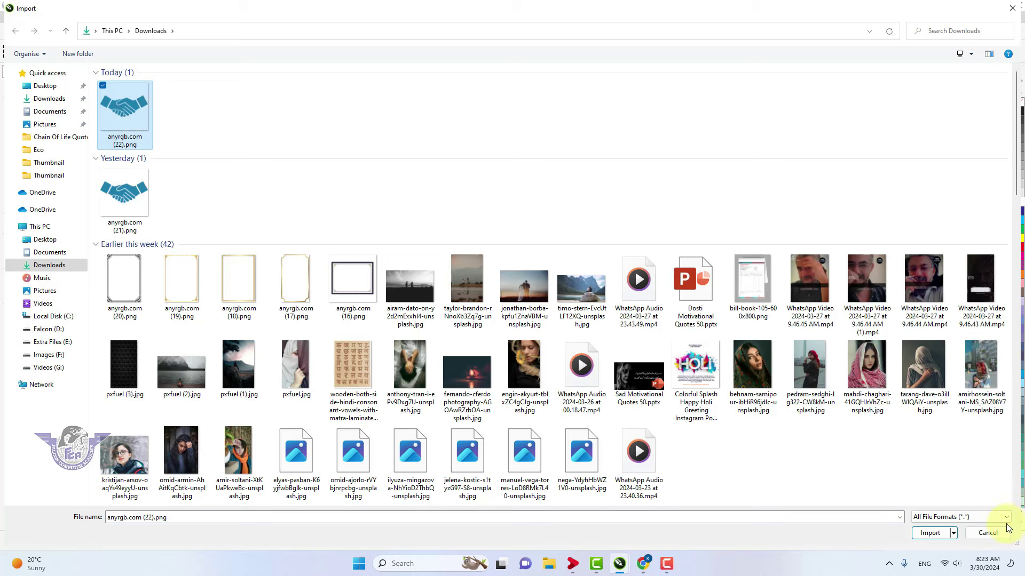
{"action": "left_click", "coordinate": [954, 536]}
{"action": "left_click_drag", "start_coordinate": [414, 197], "coordinate": [653, 411]}
- Try to recolour the imported handshake bitmap with a purple palette colour
{"action": "key", "text": "F2"}
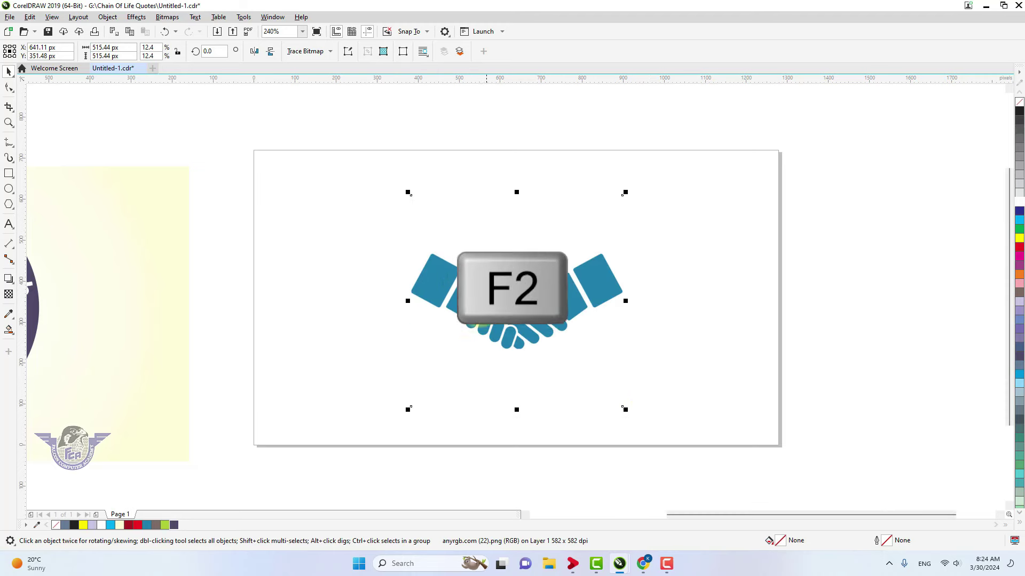
{"action": "left_click_drag", "start_coordinate": [370, 176], "coordinate": [646, 416]}
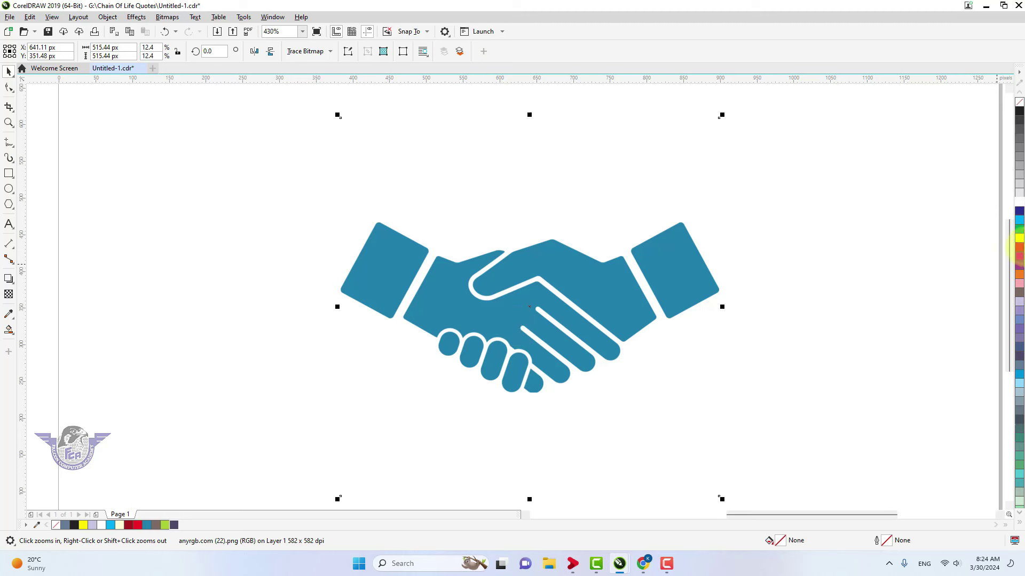
{"action": "left_click", "coordinate": [1019, 267]}
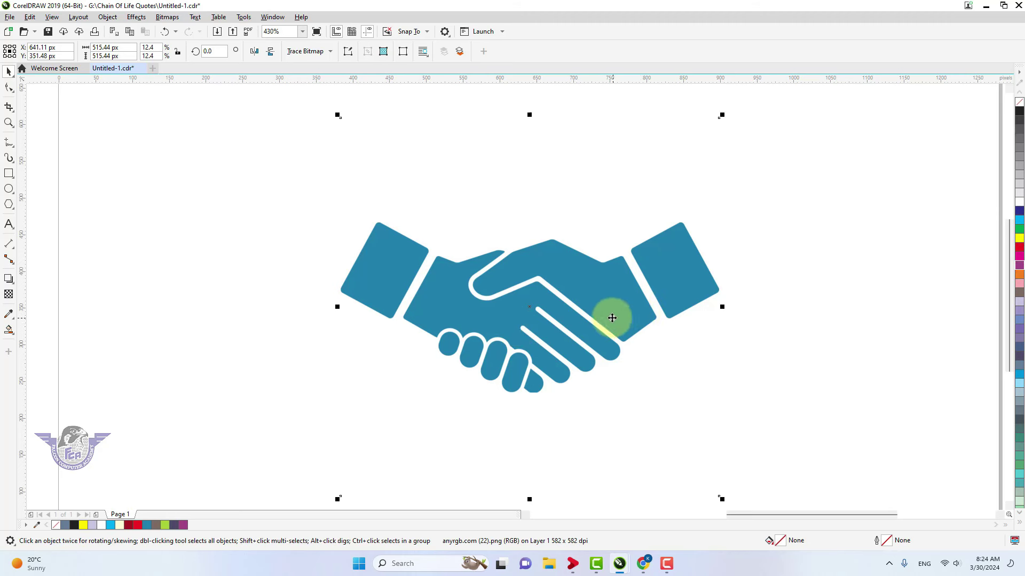
- Vectorise the handshake bitmap with an Outline Trace of the Logo type, with detail set to 25
{"action": "right_click", "coordinate": [512, 316]}
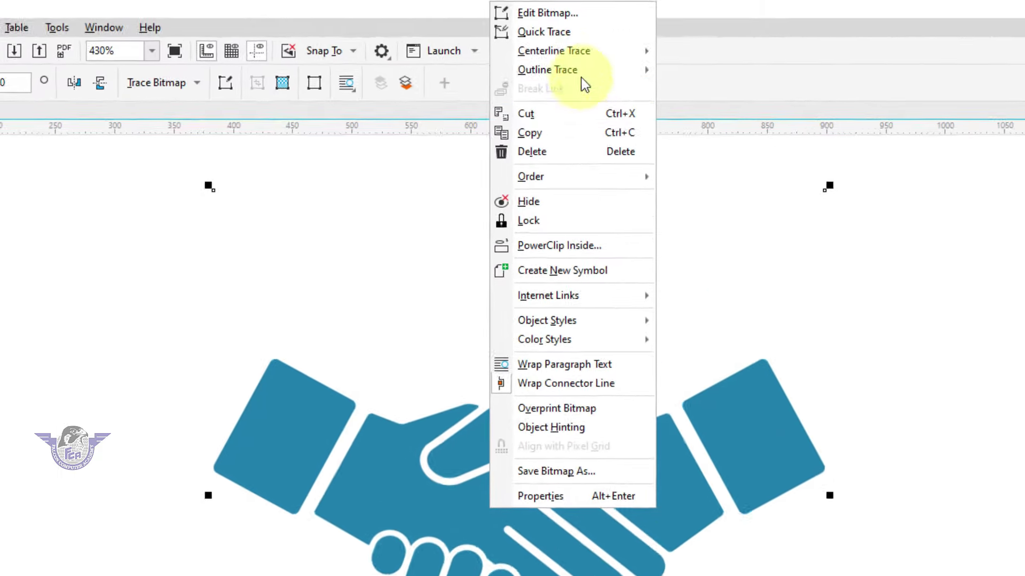
{"action": "mouse_move", "coordinate": [596, 69]}
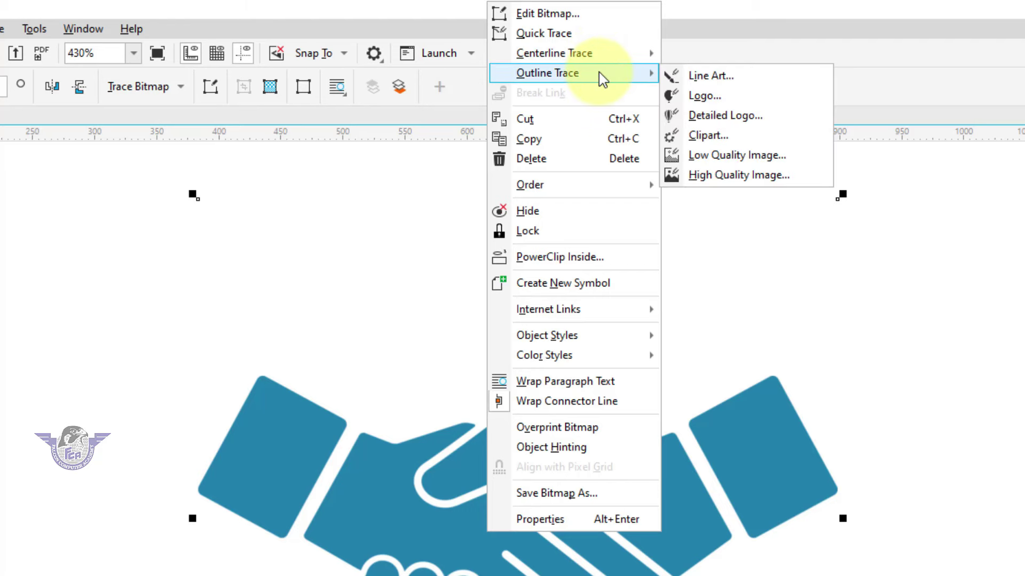
{"action": "left_click", "coordinate": [693, 95]}
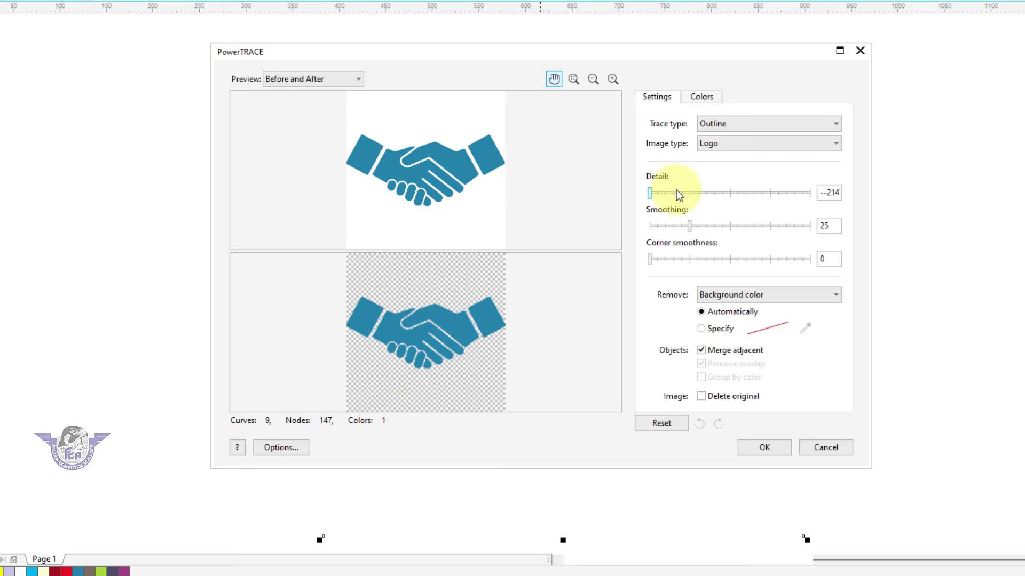
{"action": "left_click_drag", "start_coordinate": [661, 198], "coordinate": [686, 200]}
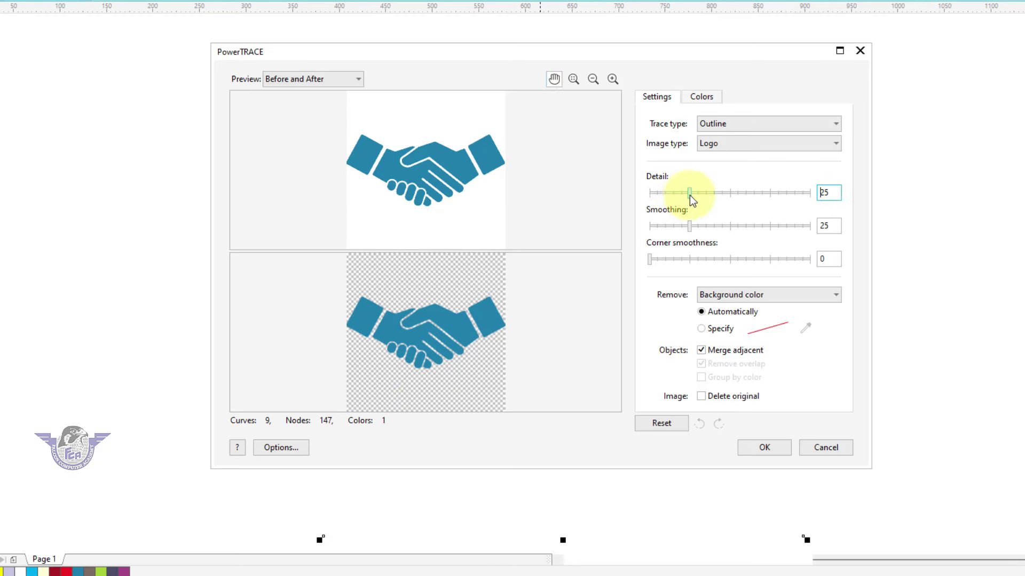
{"action": "left_click", "coordinate": [767, 449]}
- Move the traced handshake down and left off the bitmap, test a dark blue fill on it and undo the recolouring
{"action": "mouse_move", "coordinate": [555, 311]}
{"action": "left_mouse_down"}
{"action": "mouse_move", "coordinate": [271, 435]}
{"action": "mouse_move", "coordinate": [170, 464]}
{"action": "left_mouse_up"}
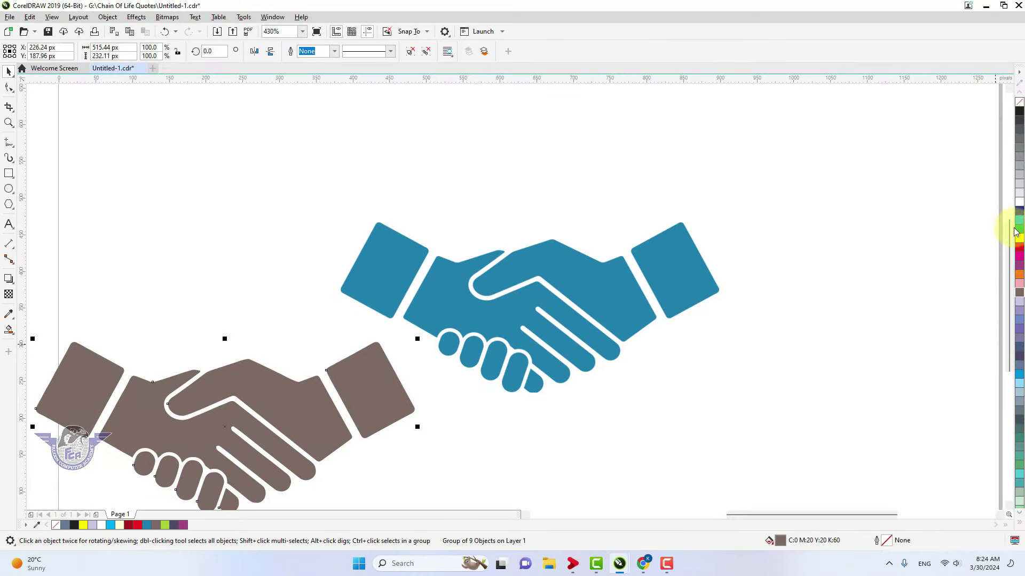
{"action": "left_click", "coordinate": [1020, 213]}
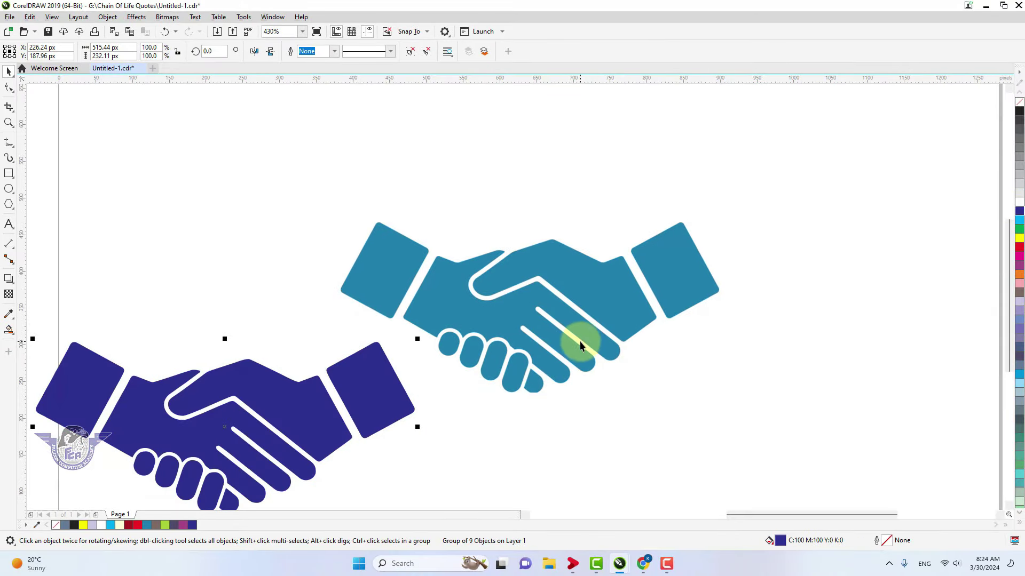
{"action": "key", "text": "ctrl+z"}
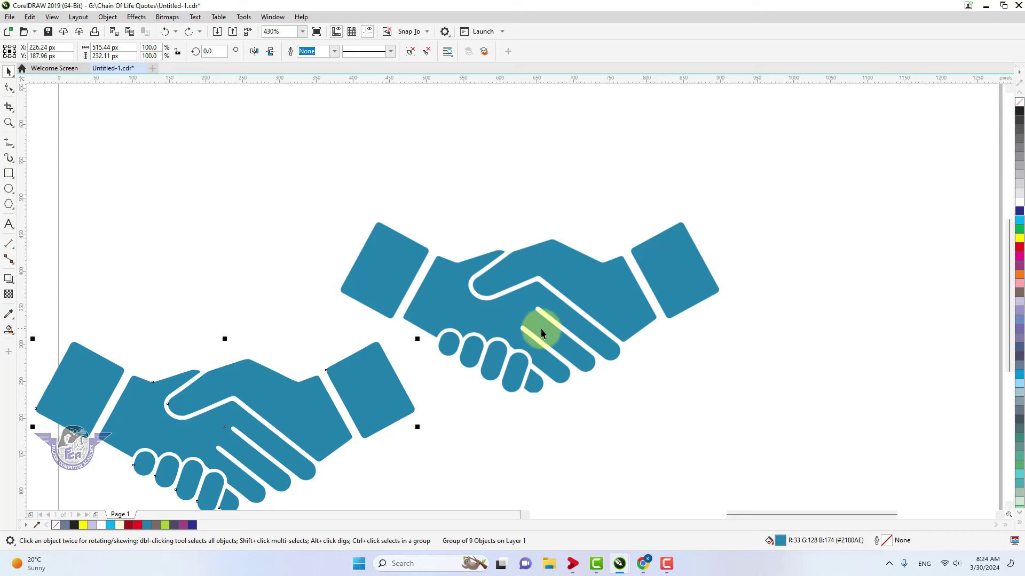
- Delete the original handshake bitmap and move the traced handshake to the lower middle of the page
{"action": "left_click", "coordinate": [522, 334]}
{"action": "key", "text": "Delete"}
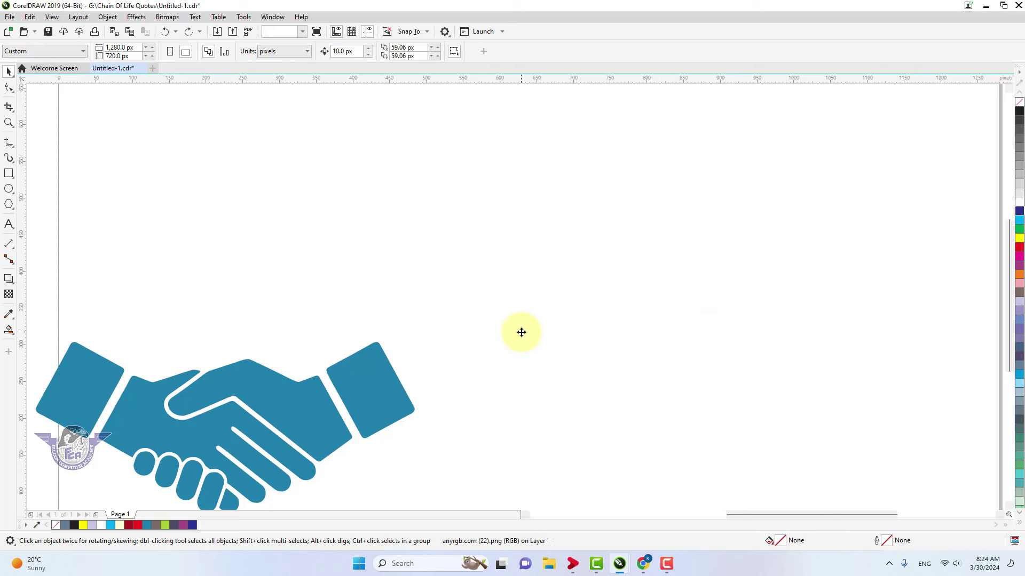
{"action": "key", "text": "shift+F4"}
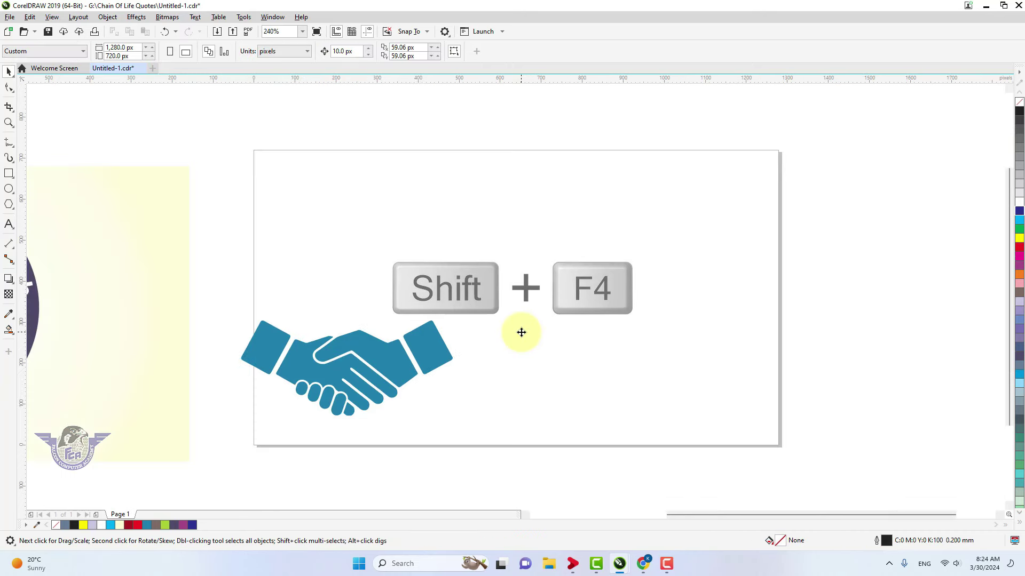
{"action": "left_click_drag", "start_coordinate": [433, 353], "coordinate": [591, 386]}
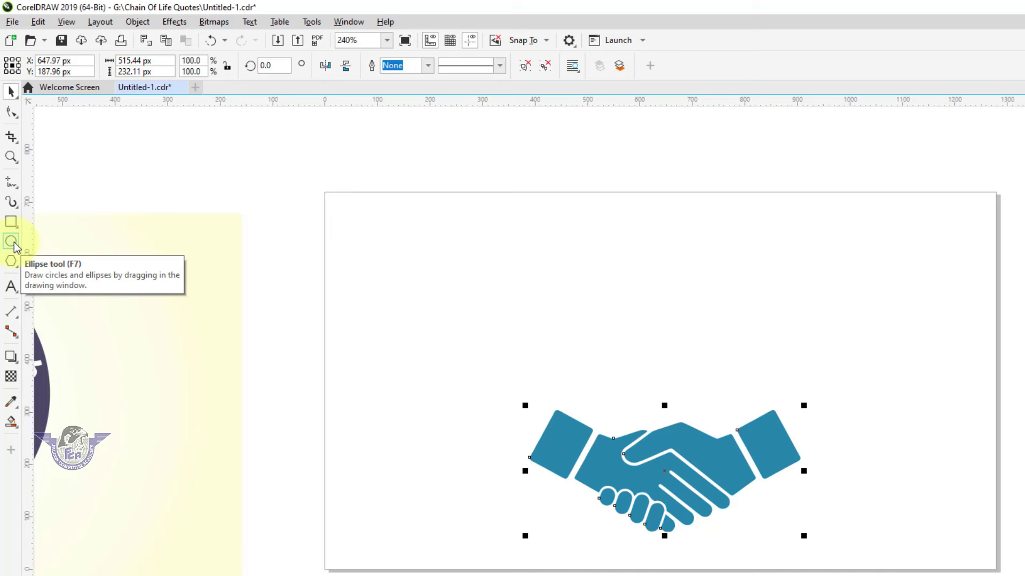
- Draw a circle about 592 px in diameter on the left half of the page, overlapping the handshake
{"action": "left_click", "coordinate": [13, 241]}
{"action": "left_click_drag", "start_coordinate": [391, 238], "coordinate": [614, 552]}
{"action": "key", "text": "ctrl"}
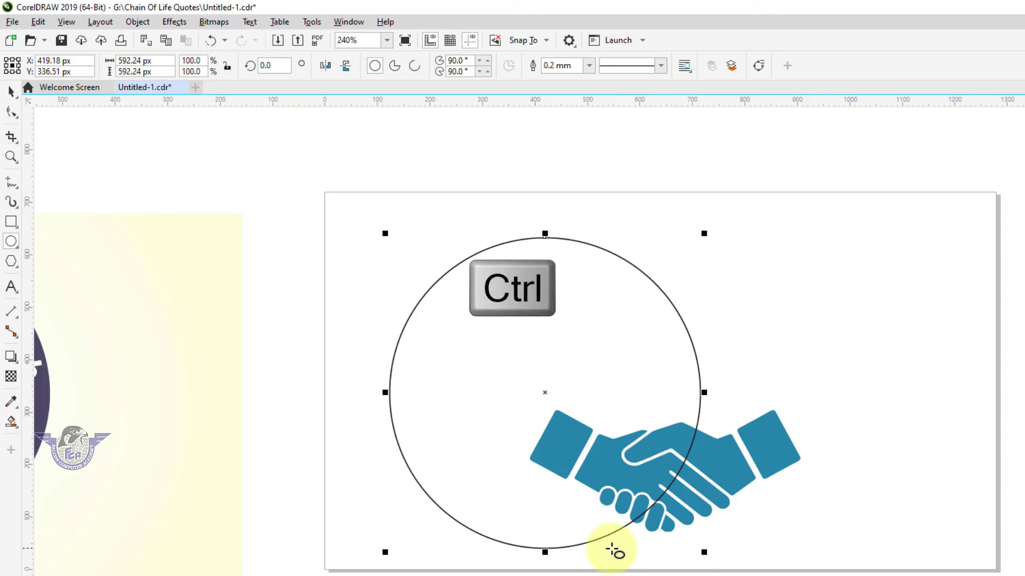
- Centre the traced handshake horizontally in the circle and align their bottom edges
{"action": "left_click", "coordinate": [11, 92]}
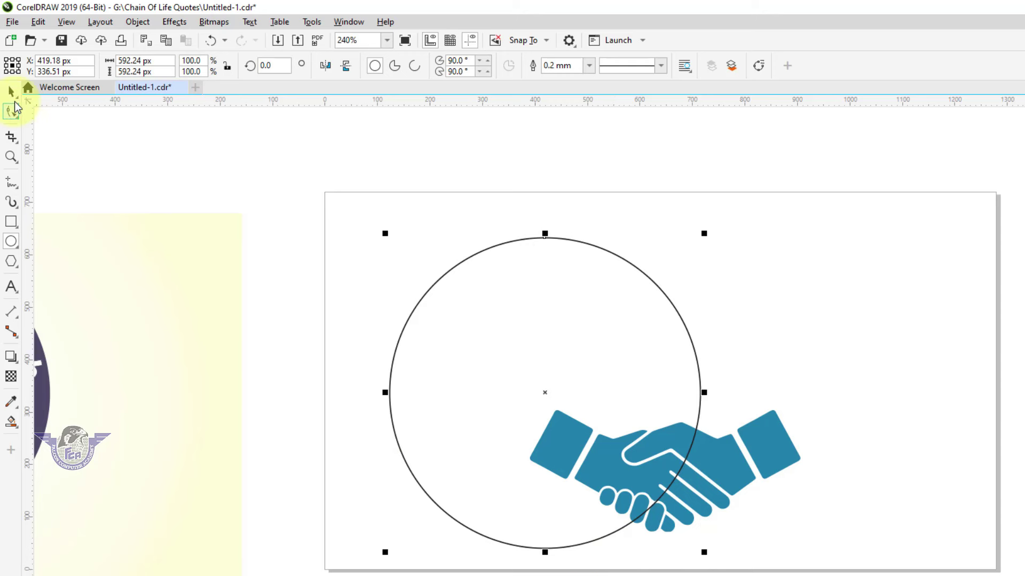
{"action": "left_click", "coordinate": [772, 457]}
{"action": "left_click", "coordinate": [624, 363], "text": "shift"}
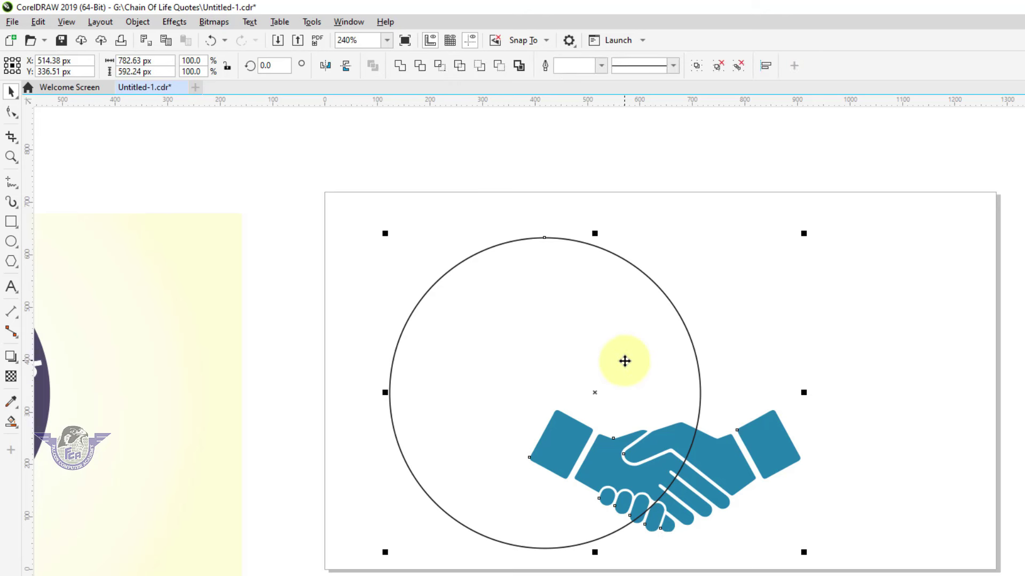
{"action": "key", "text": "c"}
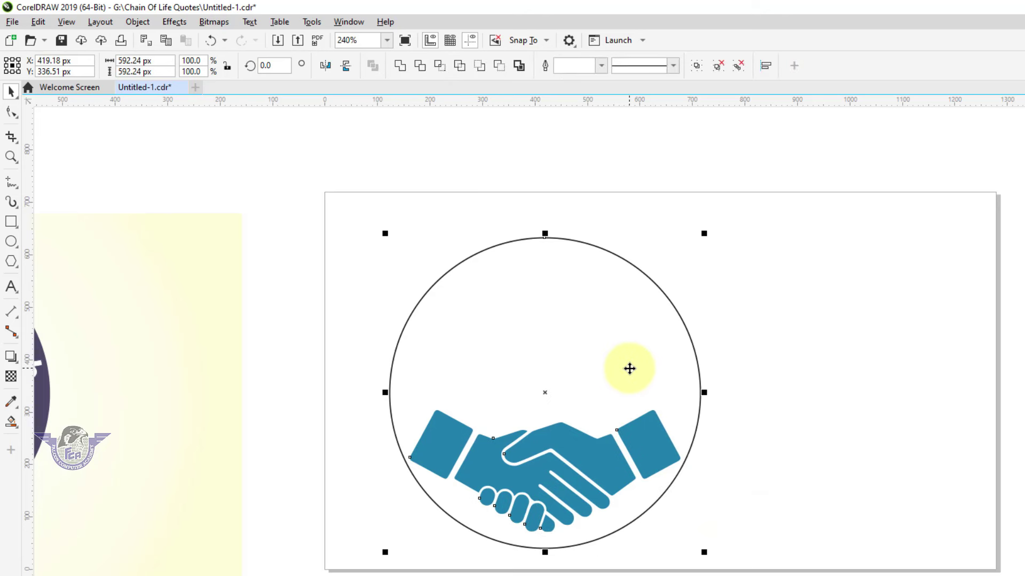
{"action": "key", "text": "b"}
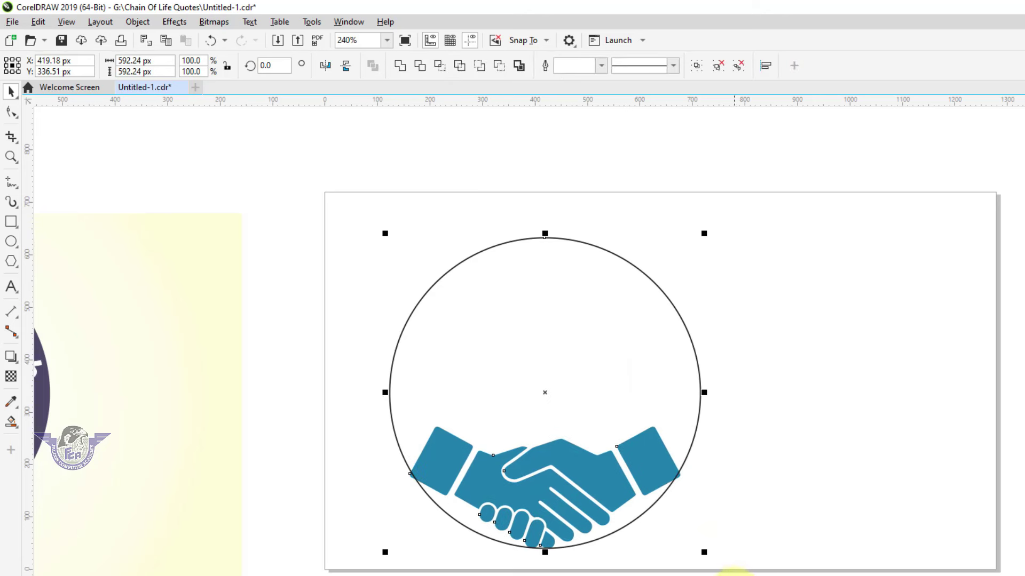
- Duplicate the circle concentrically at about 446 px in diameter and inspect where the outer circle crosses the right cuff
{"action": "left_click", "coordinate": [665, 517]}
{"action": "left_click", "coordinate": [654, 514]}
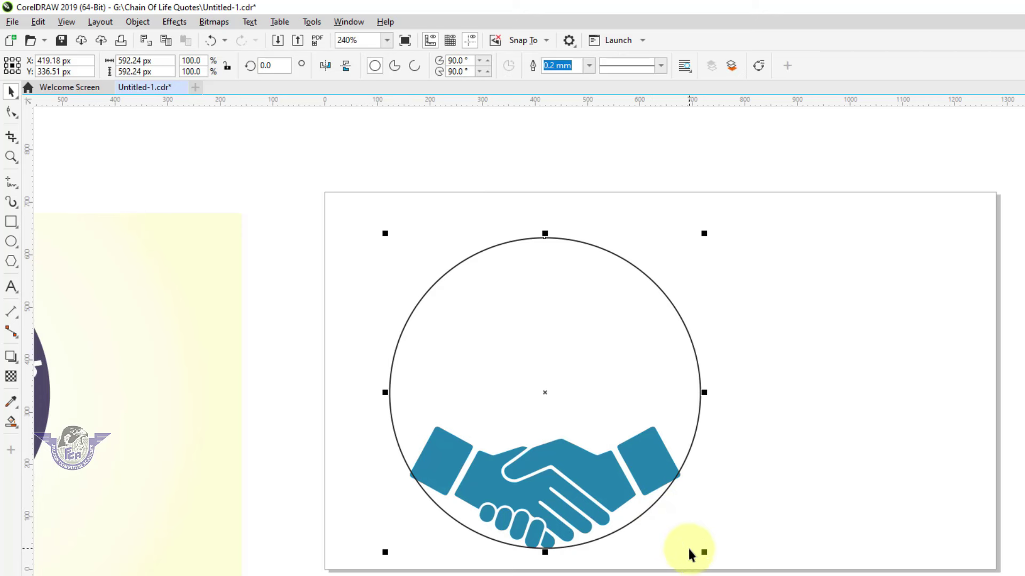
{"action": "left_click_drag", "start_coordinate": [705, 552], "coordinate": [668, 522]}
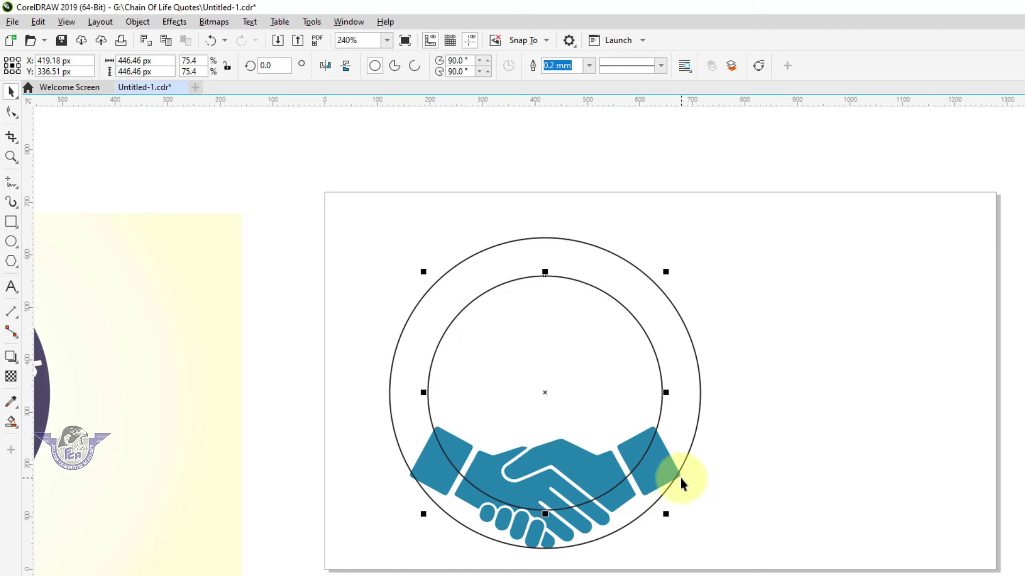
{"action": "key", "text": "z"}
{"action": "left_click_drag", "start_coordinate": [686, 457], "coordinate": [716, 498]}
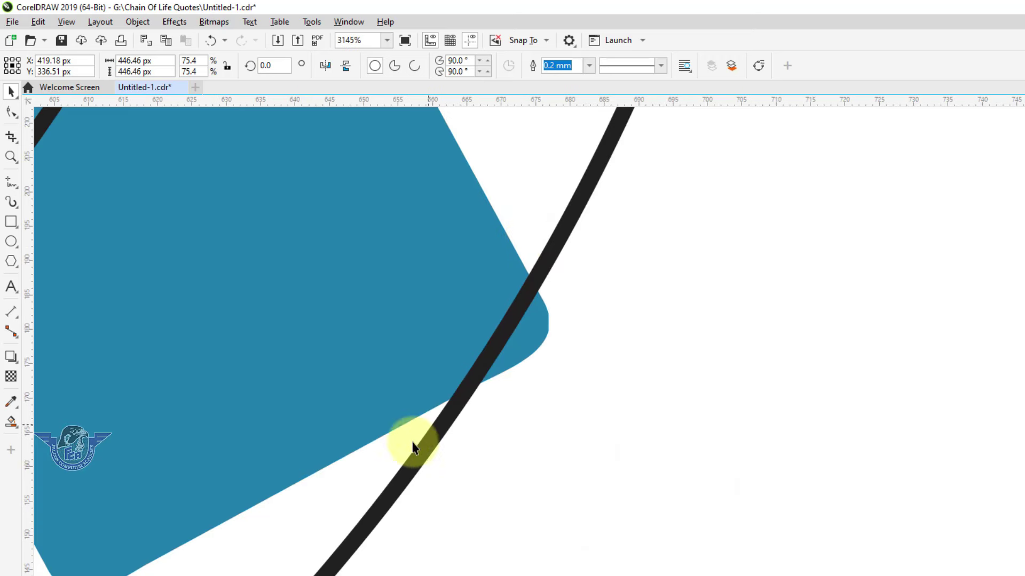
{"action": "key", "text": "F3"}
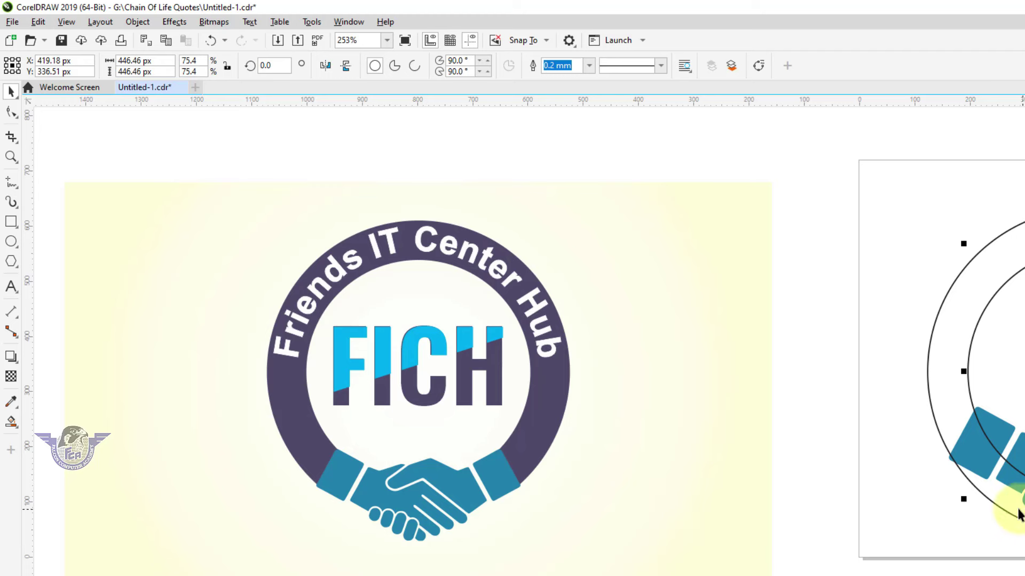
{"action": "key", "text": "F3"}
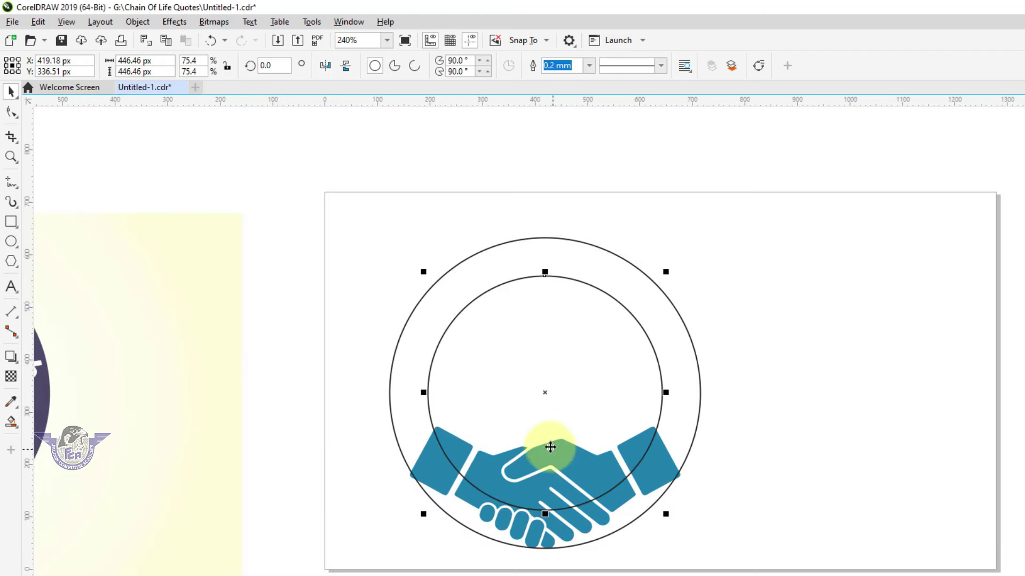
- Use Smart Fill to fill the band between the two circles above the cuffs in slate blue, and delete the outer circle
{"action": "left_click_drag", "start_coordinate": [338, 208], "coordinate": [739, 574]}
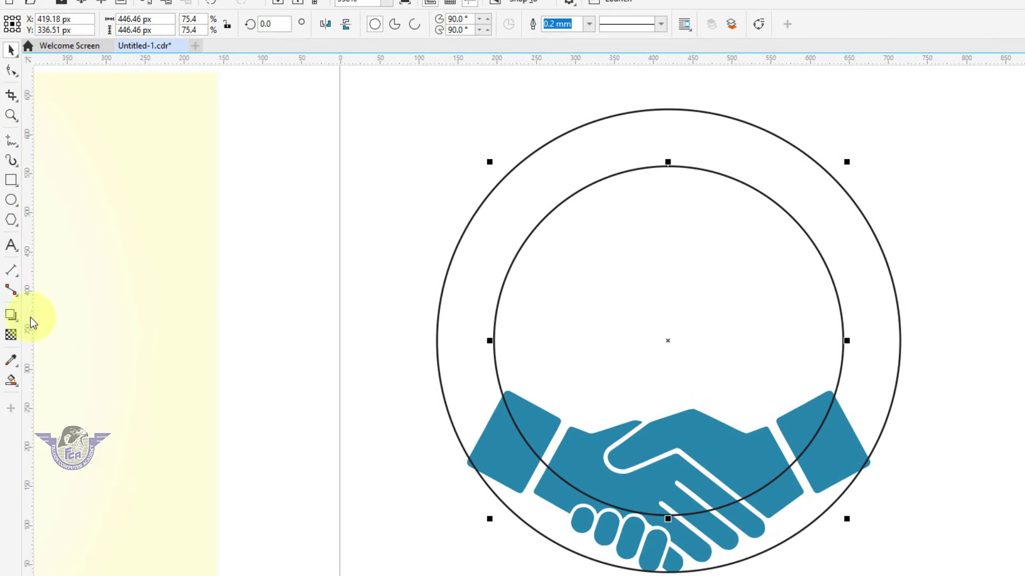
{"action": "left_click", "coordinate": [16, 387]}
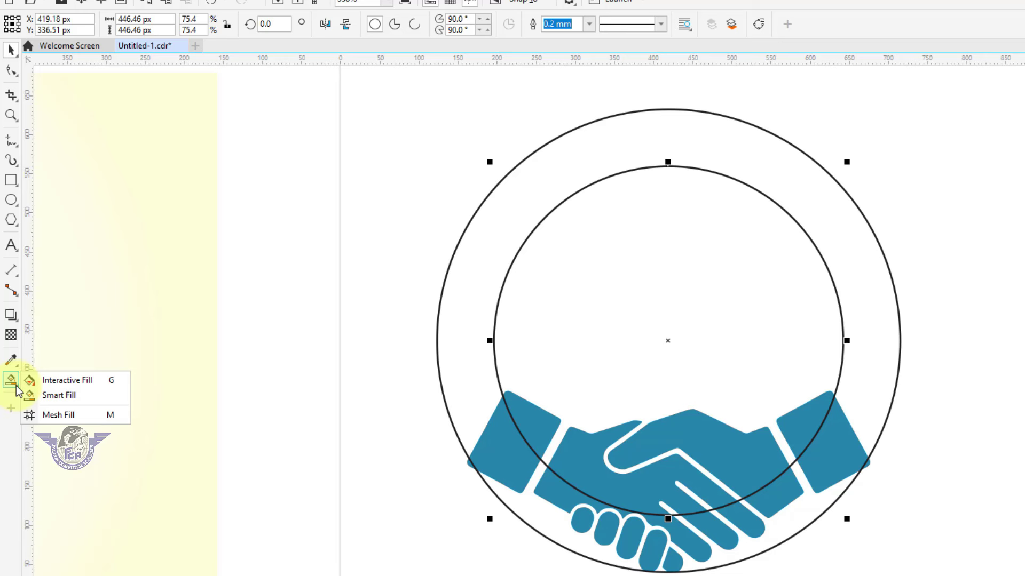
{"action": "left_click", "coordinate": [49, 395]}
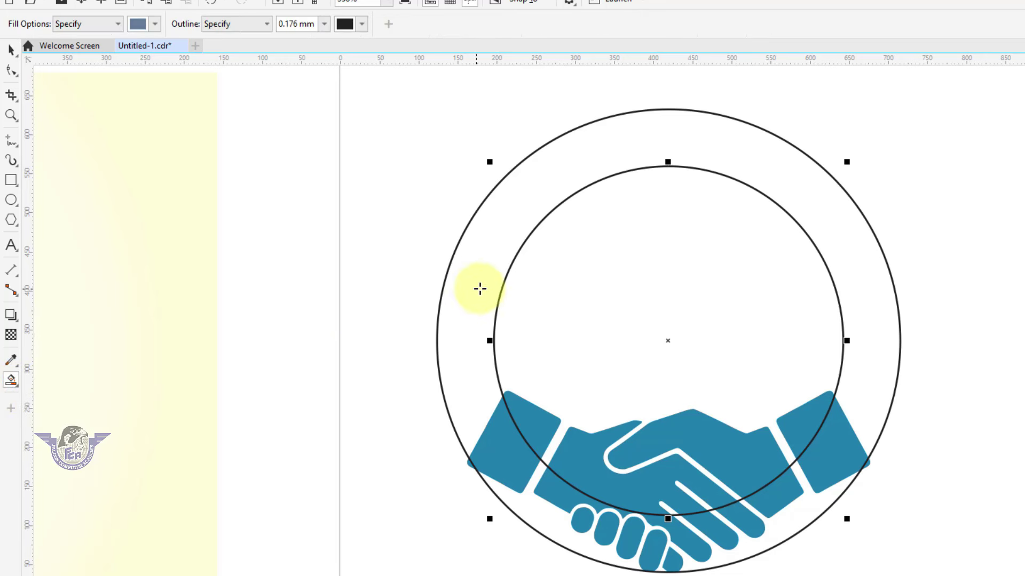
{"action": "left_click", "coordinate": [509, 227]}
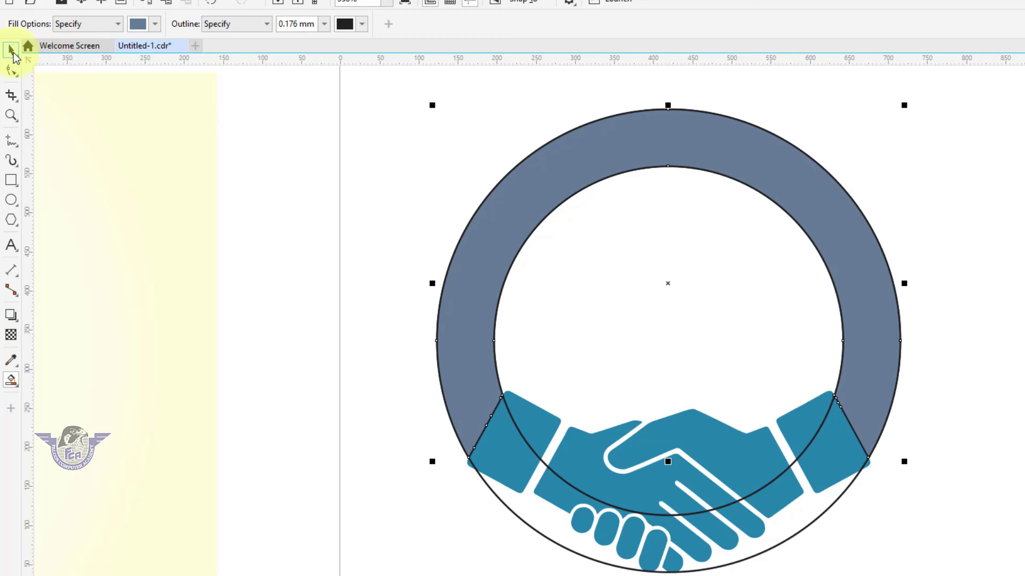
{"action": "left_click", "coordinate": [11, 49]}
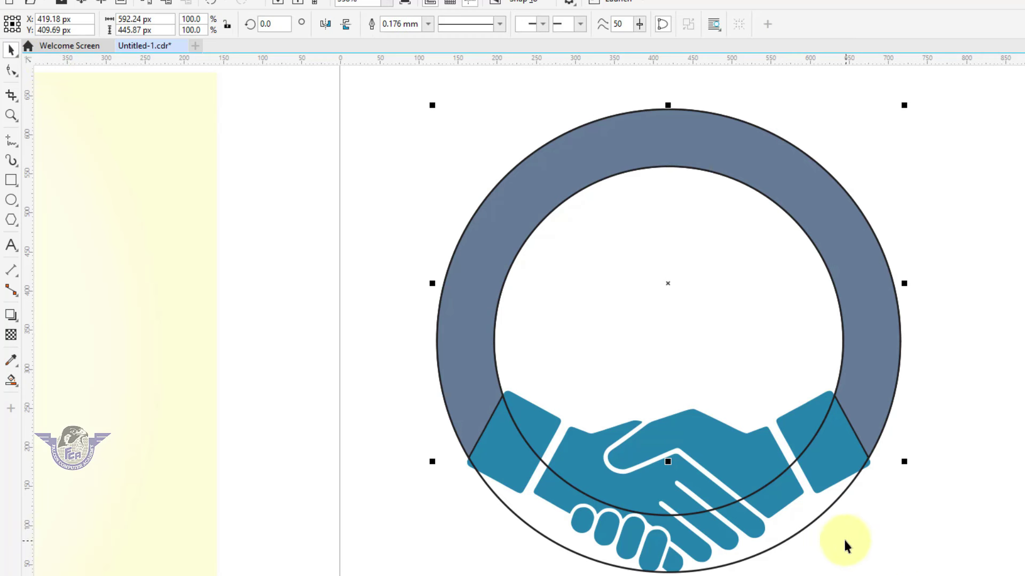
{"action": "left_click", "coordinate": [816, 520]}
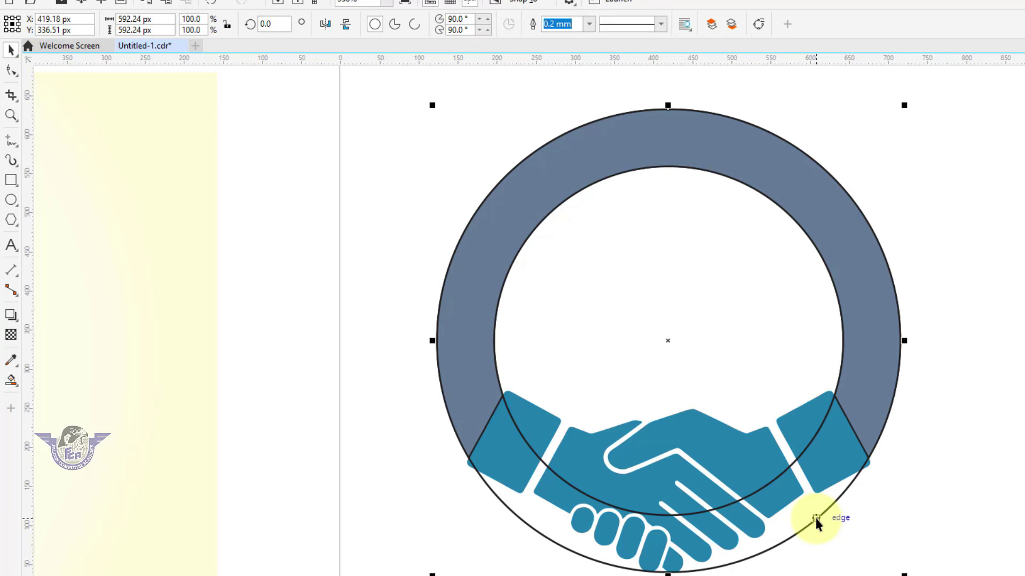
{"action": "key", "text": "Escape"}
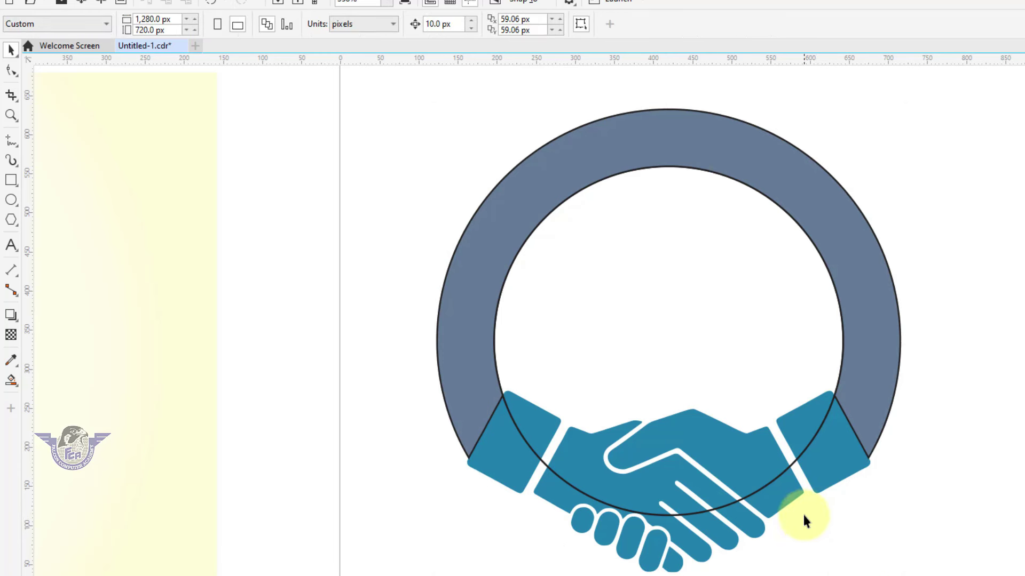
- Duplicate the inner circle concentrically at about 516 px in diameter, running through the middle of the filled ring
{"action": "left_click", "coordinate": [795, 468]}
{"action": "left_click_drag", "start_coordinate": [847, 161], "coordinate": [881, 135]}
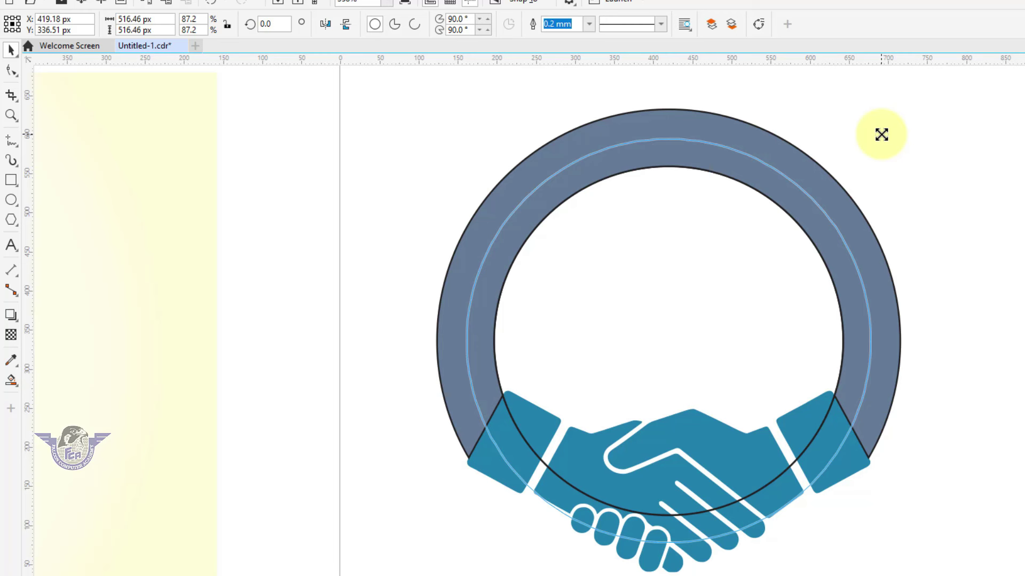
{"action": "left_click_drag", "start_coordinate": [882, 134], "coordinate": [881, 134]}
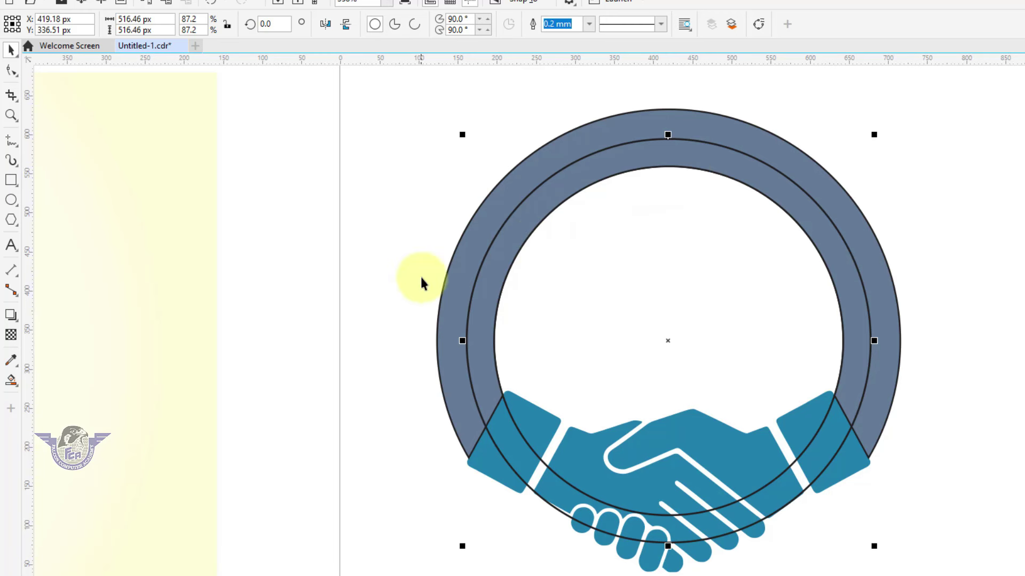
- Add the artistic text "Friends IT Center Hub" in the empty area beside the ring
{"action": "left_click", "coordinate": [12, 246]}
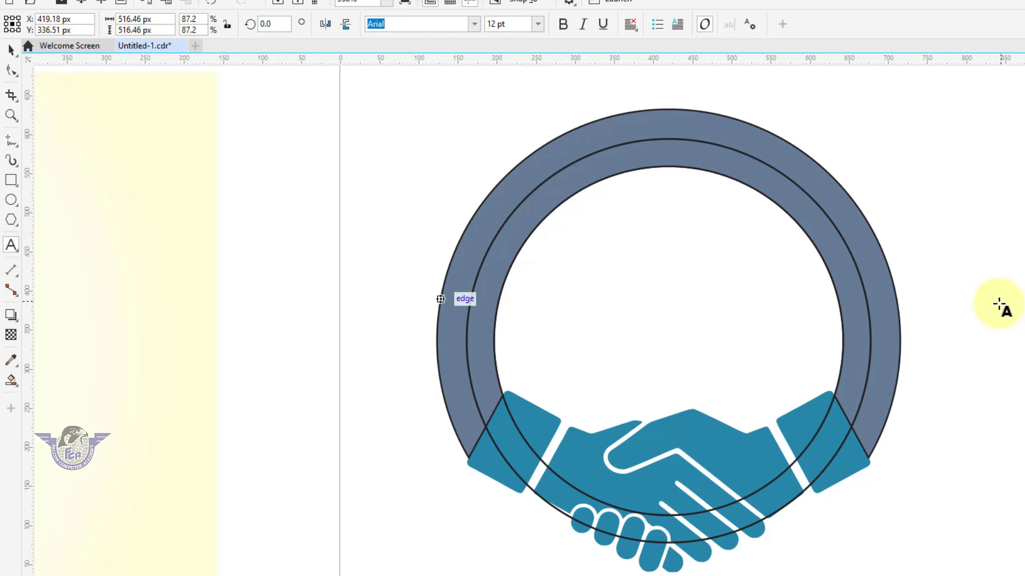
{"action": "left_click", "coordinate": [975, 311]}
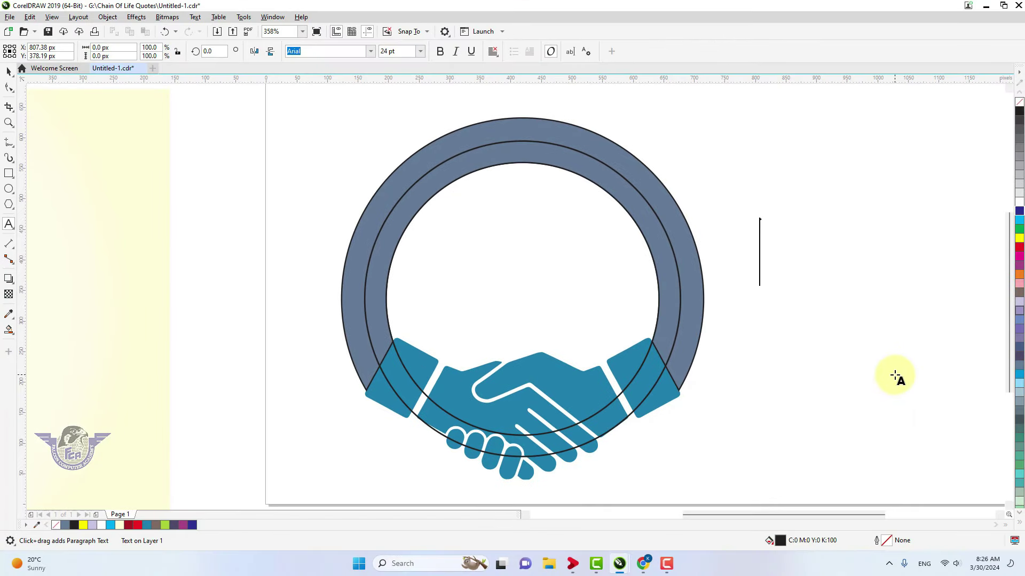
{"action": "type", "text": "Frien"}
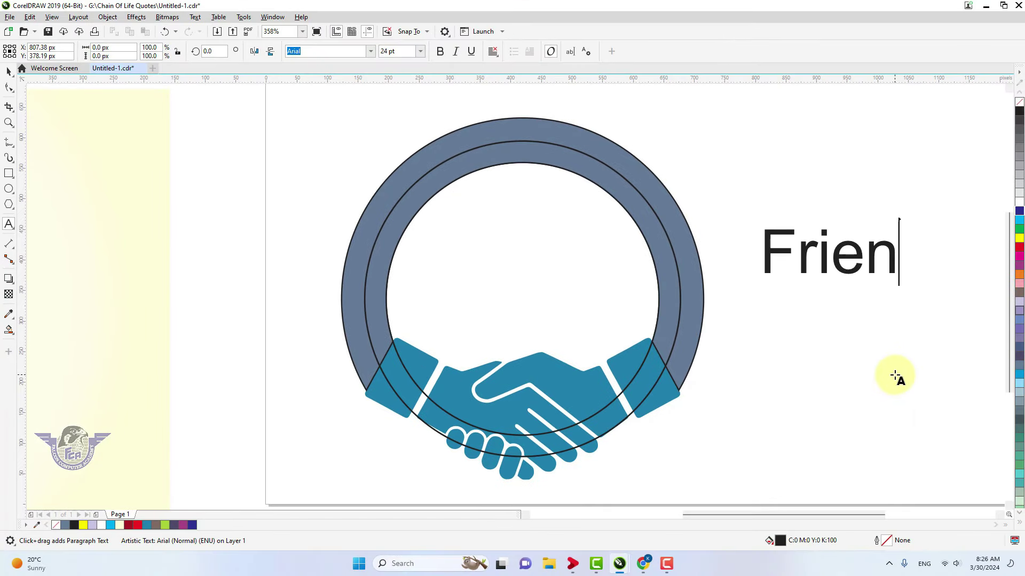
{"action": "type", "text": "ds IT C"}
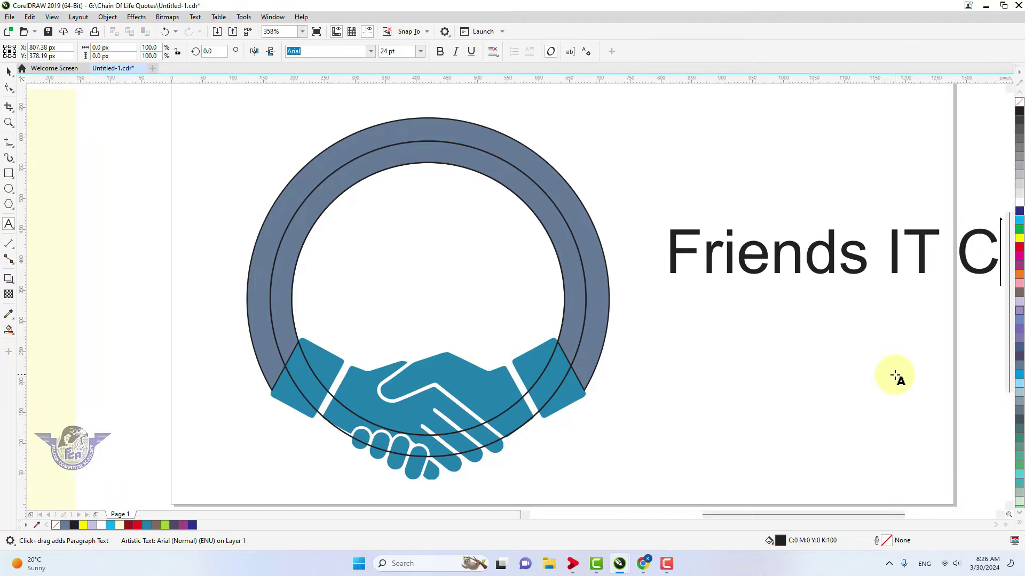
{"action": "type", "text": "enter Hub"}
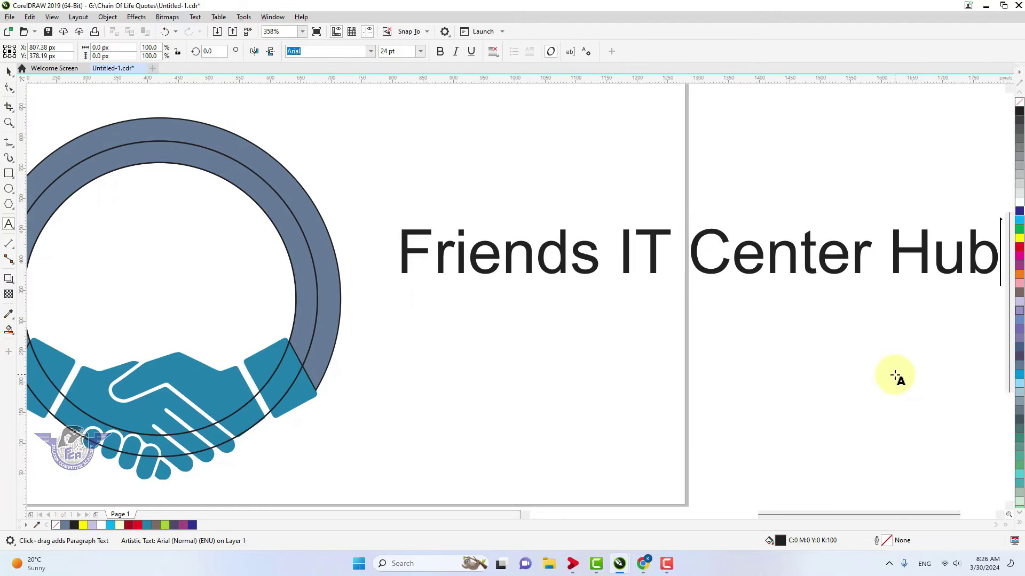
{"action": "left_click", "coordinate": [8, 72]}
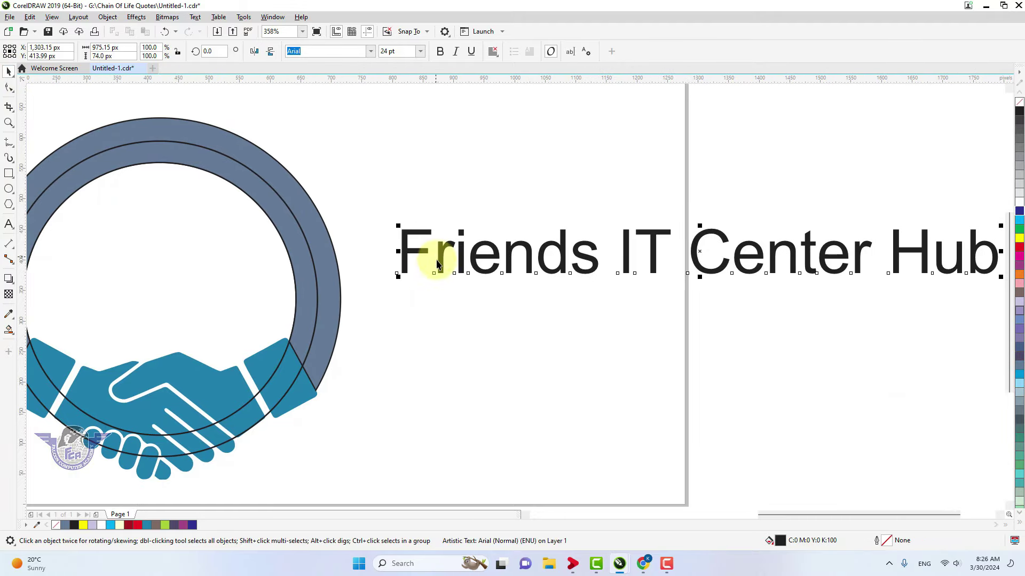
- Scale the "Friends IT Center Hub" text down to about 17.7 pt, make it bold and colour it yellow
{"action": "left_click_drag", "start_coordinate": [401, 278], "coordinate": [497, 267]}
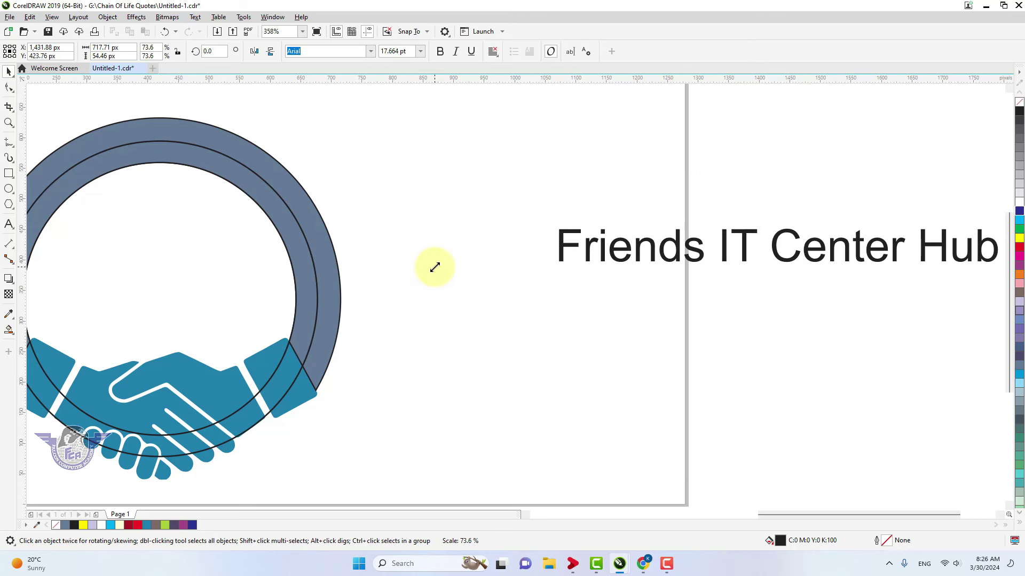
{"action": "left_click", "coordinate": [441, 51]}
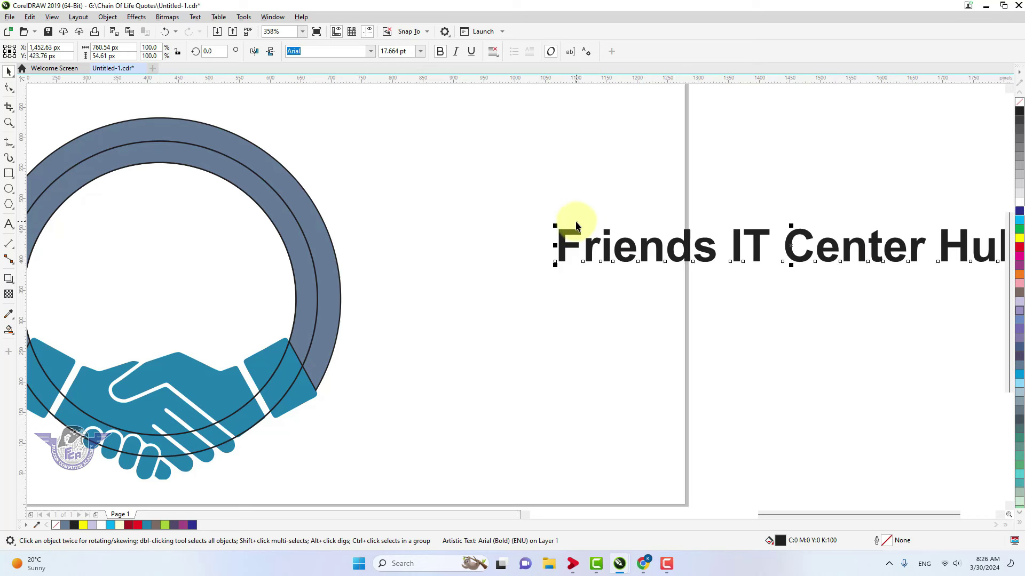
{"action": "scroll", "coordinate": [576, 226], "scroll_direction": "down", "scroll_amount": 2}
{"action": "left_click", "coordinate": [1019, 238]}
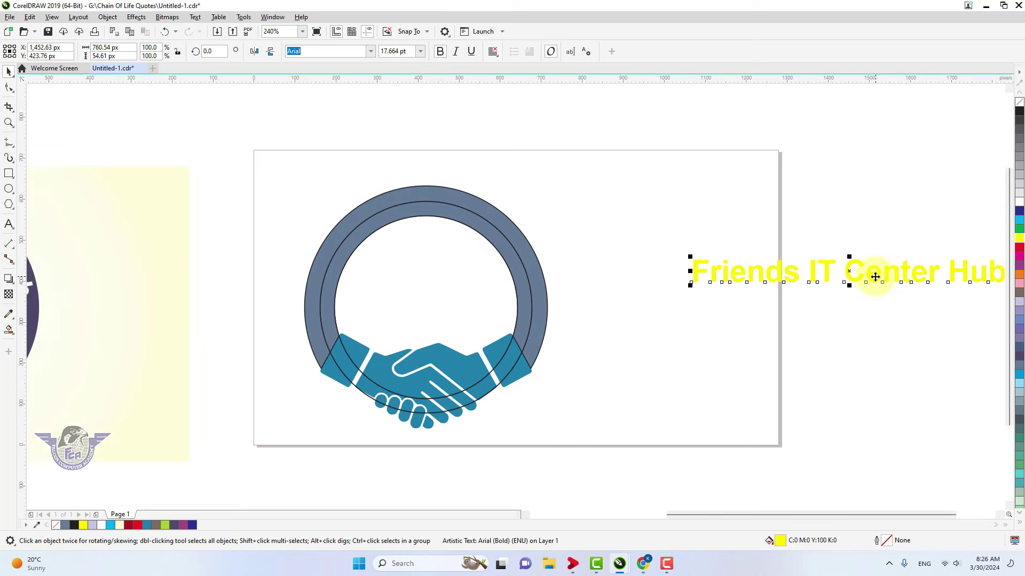
- Move the yellow text onto the page next to the ring and scale it down to about 16.6 pt
{"action": "left_click_drag", "start_coordinate": [870, 275], "coordinate": [699, 219]}
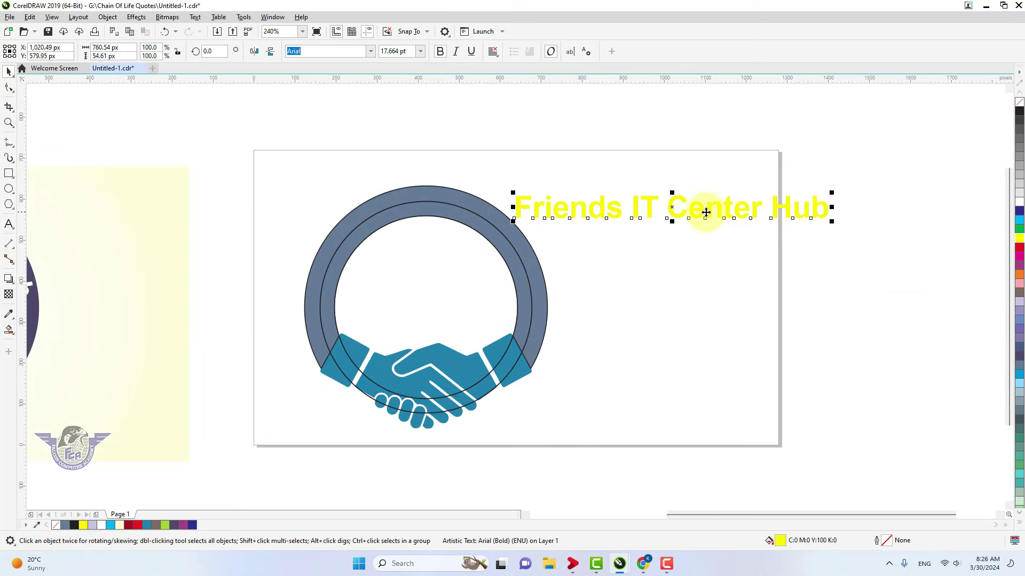
{"action": "left_click_drag", "start_coordinate": [708, 212], "coordinate": [741, 258]}
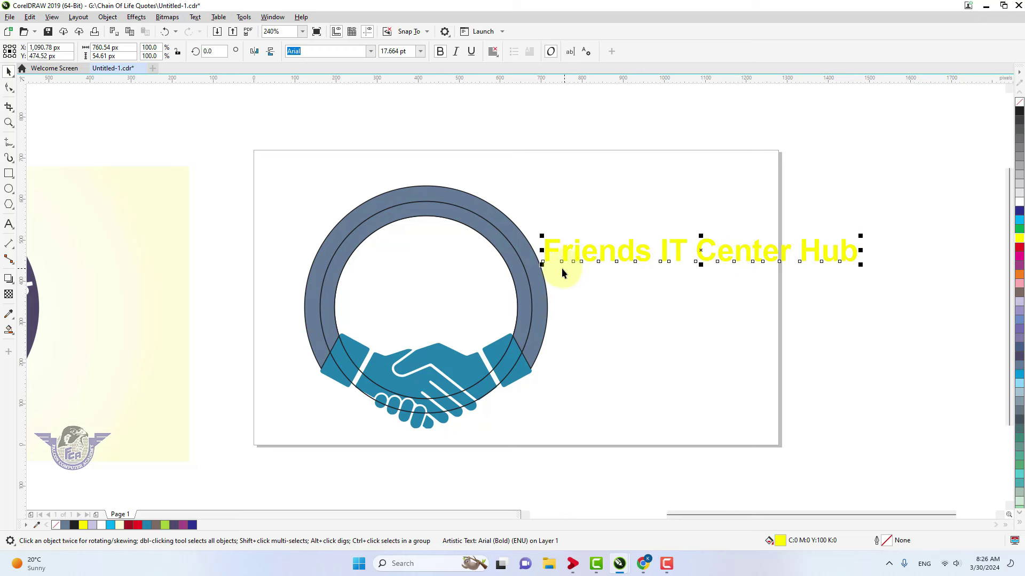
{"action": "left_click_drag", "start_coordinate": [541, 264], "coordinate": [543, 265]}
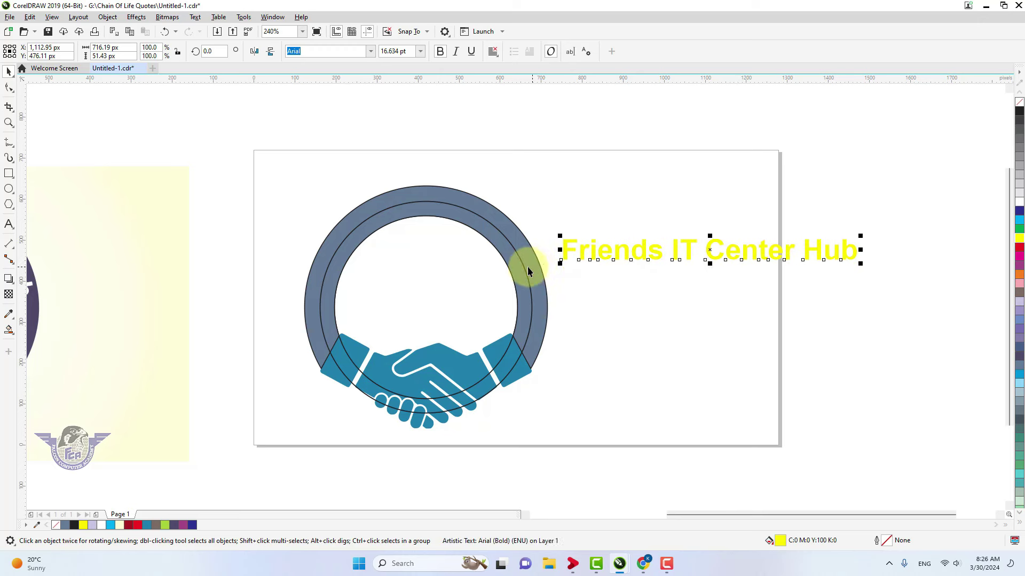
- Fit the yellow text to the middle circle's path, centred over the top and offset inward to sit within the ring band
{"action": "left_click", "coordinate": [196, 20]}
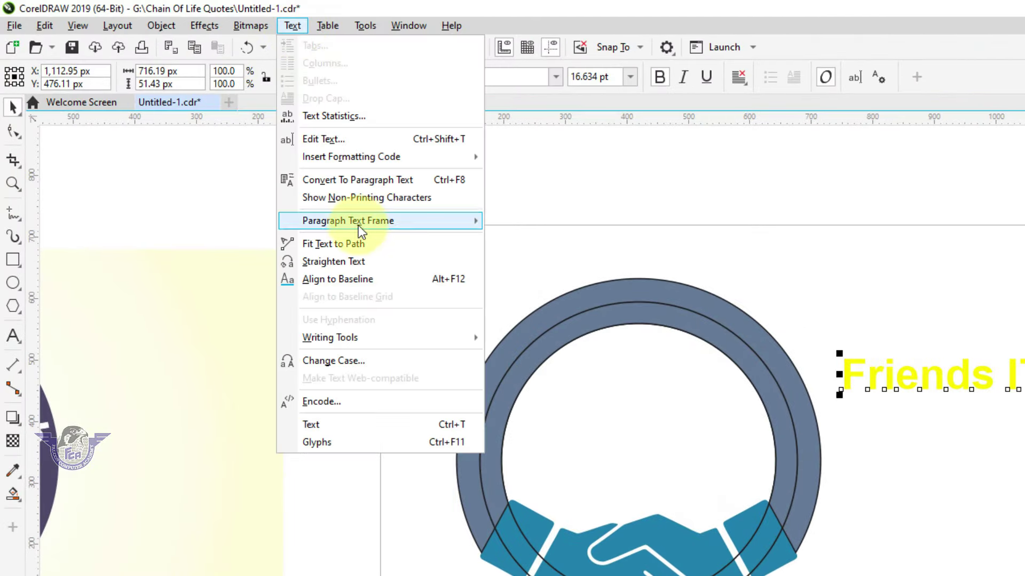
{"action": "left_click", "coordinate": [336, 243]}
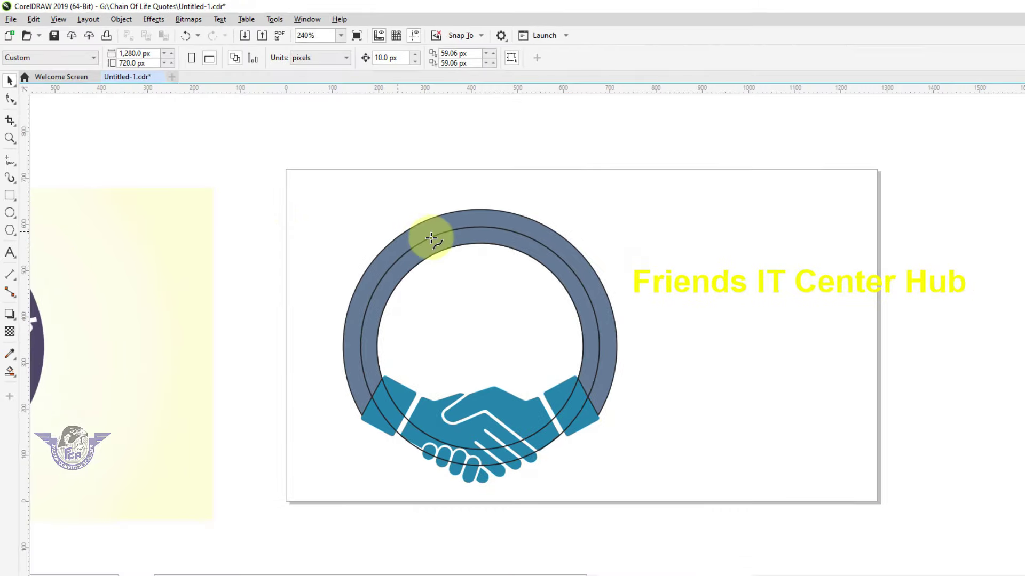
{"action": "left_click", "coordinate": [597, 312]}
{"action": "left_click_drag", "start_coordinate": [446, 232], "coordinate": [464, 230]}
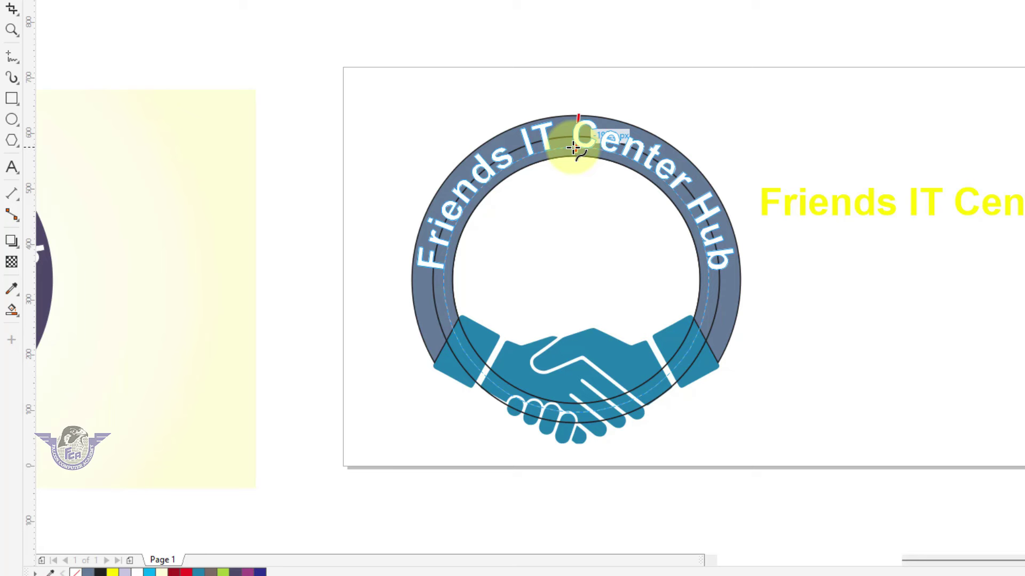
{"action": "left_click_drag", "start_coordinate": [573, 149], "coordinate": [572, 143]}
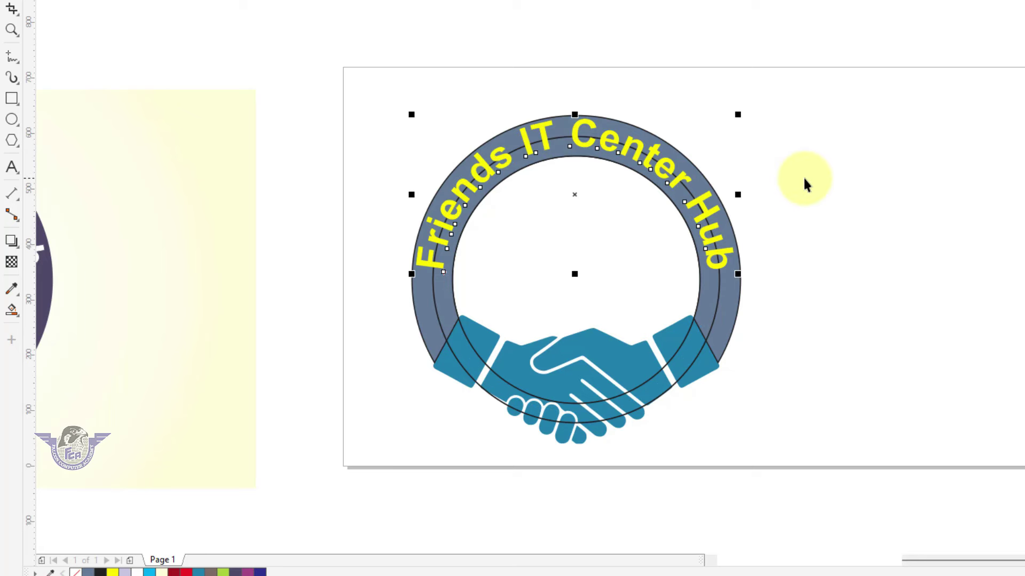
{"action": "left_click", "coordinate": [839, 320]}
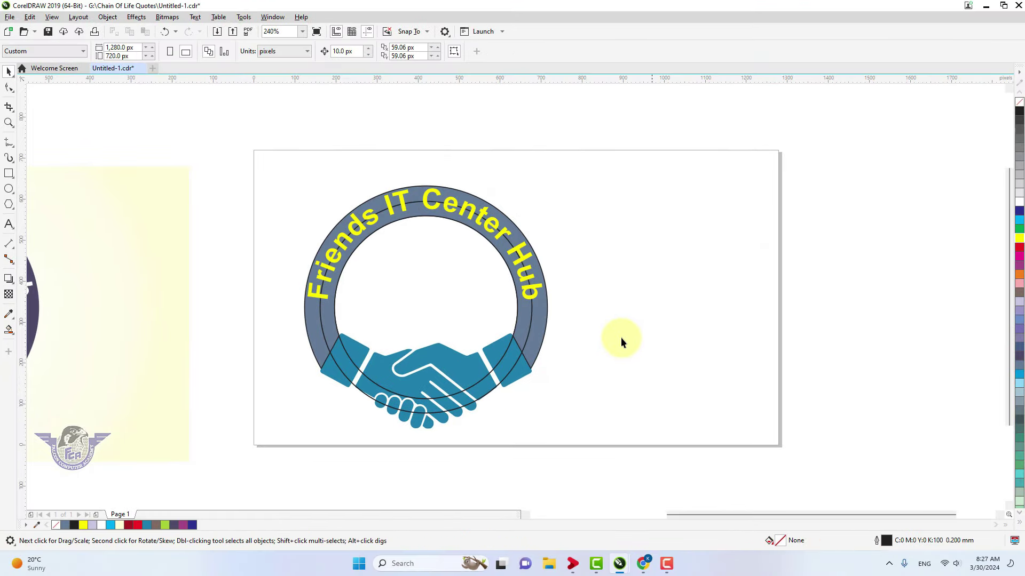
- Delete the inner circle and the middle guide circle that cross the handshake
{"action": "left_click", "coordinate": [492, 376]}
{"action": "left_click", "coordinate": [491, 371]}
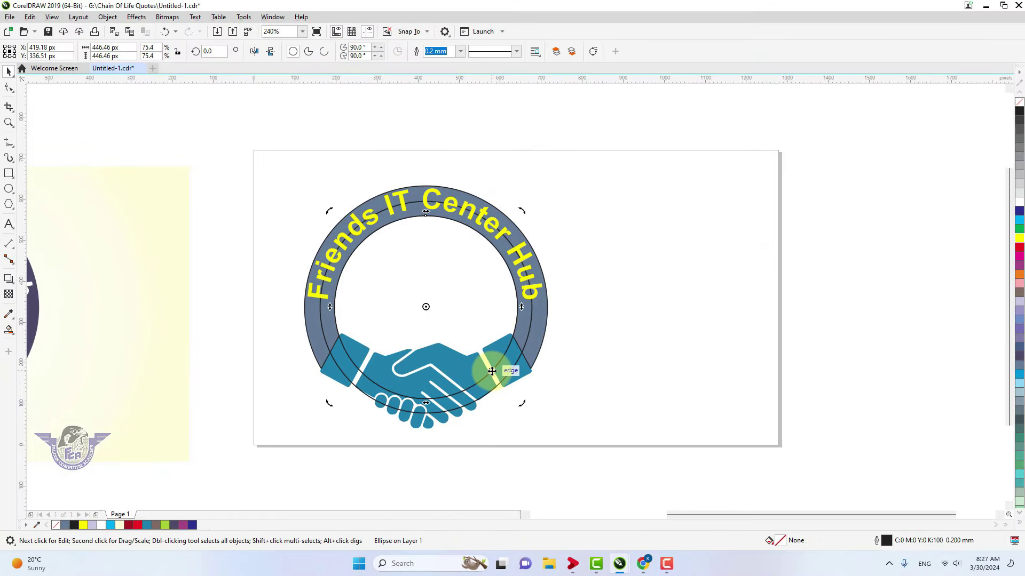
{"action": "key", "text": "Escape"}
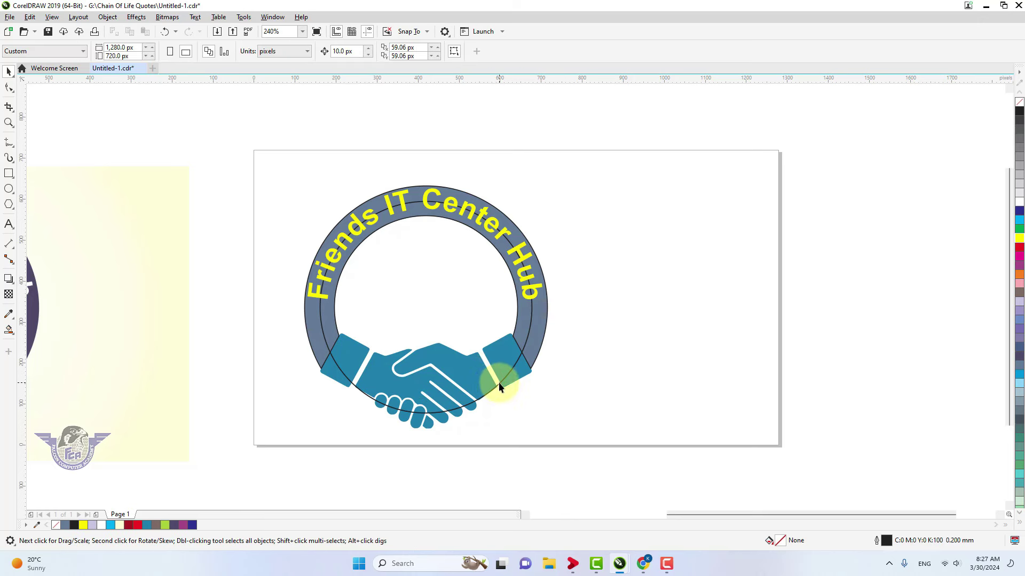
{"action": "left_click", "coordinate": [499, 382]}
{"action": "key", "text": "Escape"}
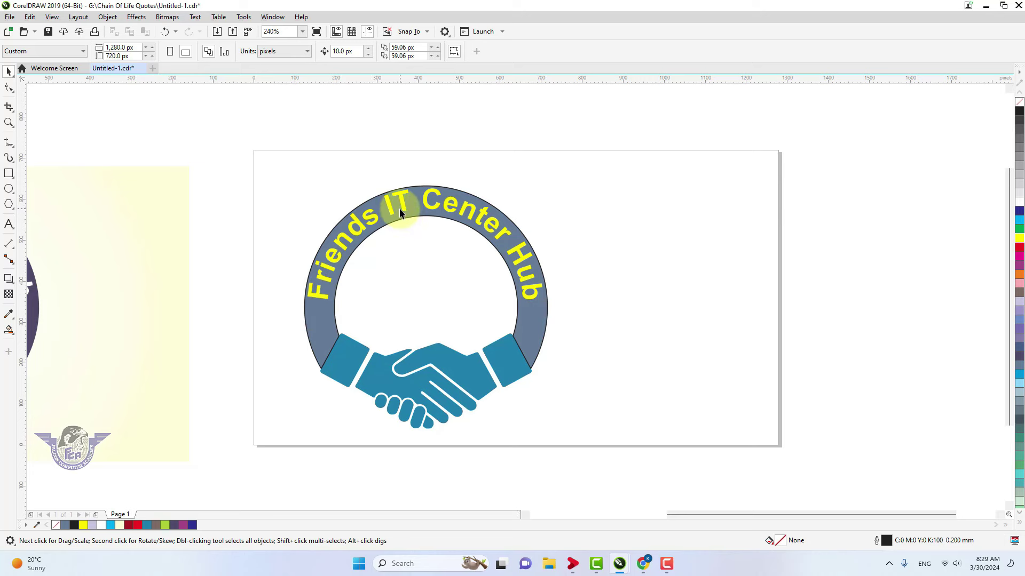
- Add the artistic text "FICH" on the empty area of the page beside the logo
{"action": "left_click", "coordinate": [9, 224]}
{"action": "left_click", "coordinate": [631, 332]}
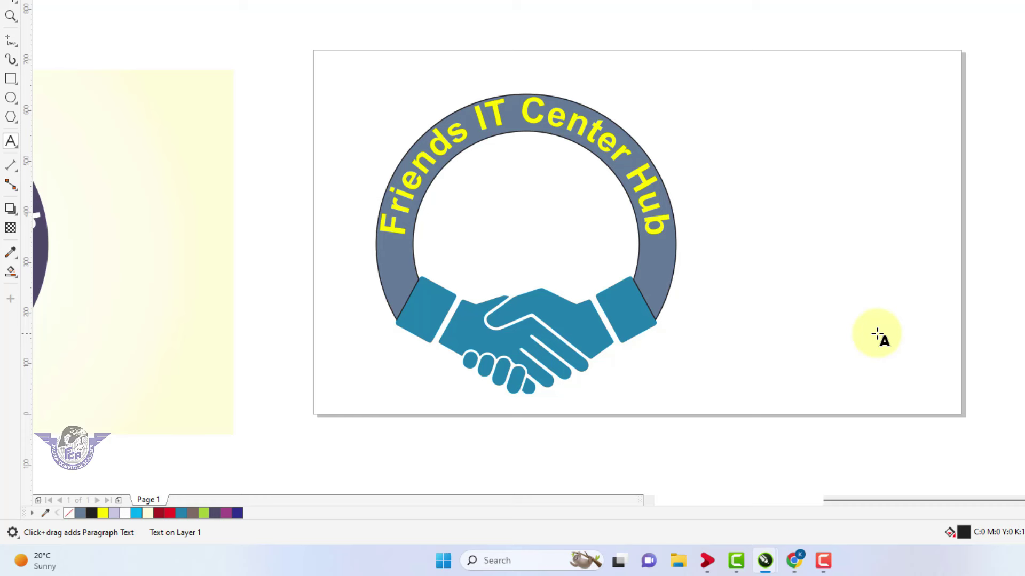
{"action": "type", "text": "F"}
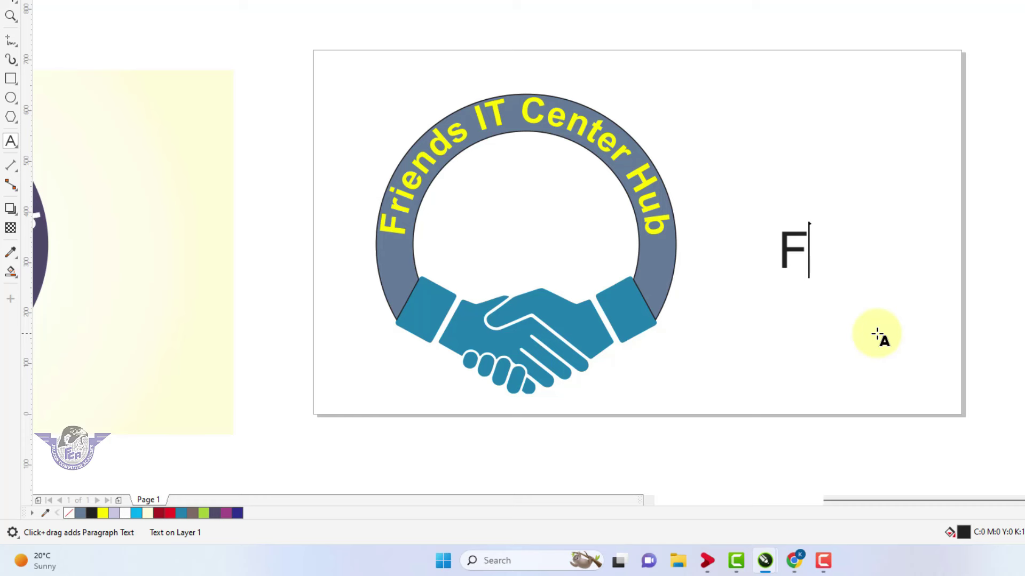
{"action": "type", "text": "ICH"}
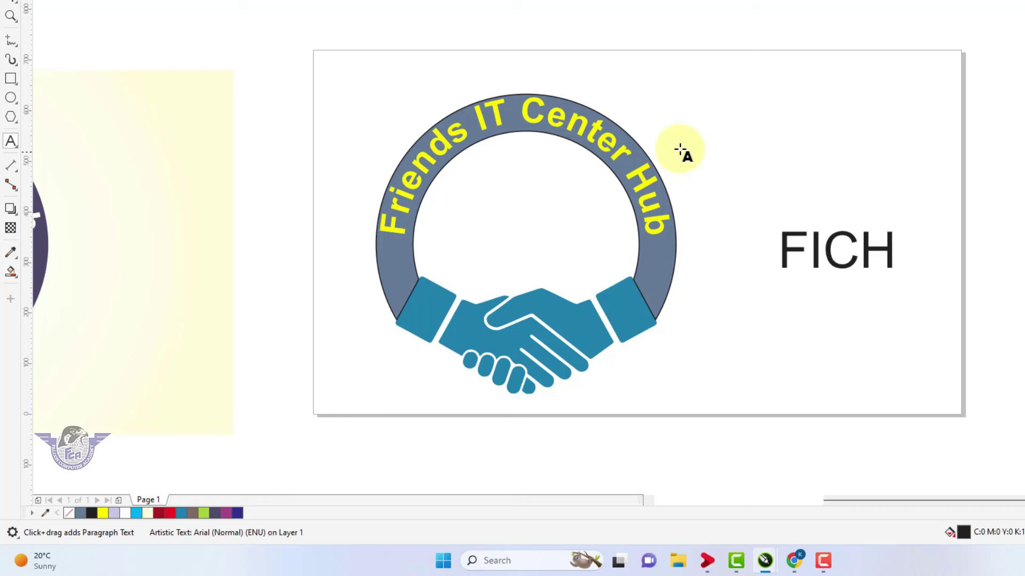
{"action": "left_click", "coordinate": [9, 63]}
- Set the "FICH" text in Gemsbuck 04 Black, enlarge it to about 58 pt and reposition it beside the ring
{"action": "left_click", "coordinate": [458, 33]}
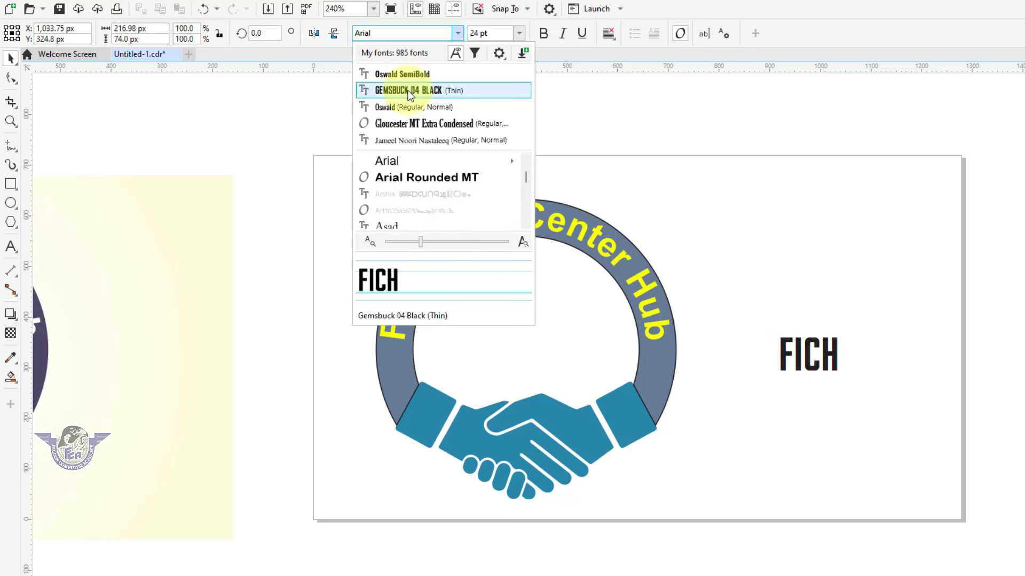
{"action": "left_click", "coordinate": [408, 91]}
{"action": "left_click_drag", "start_coordinate": [841, 374], "coordinate": [921, 423]}
{"action": "left_click_drag", "start_coordinate": [894, 375], "coordinate": [881, 364]}
- Draw a rectangle about 405 by 49 px below the "FICH" text and convert it to curves
{"action": "key", "text": "F2"}
{"action": "left_click_drag", "start_coordinate": [719, 291], "coordinate": [955, 479]}
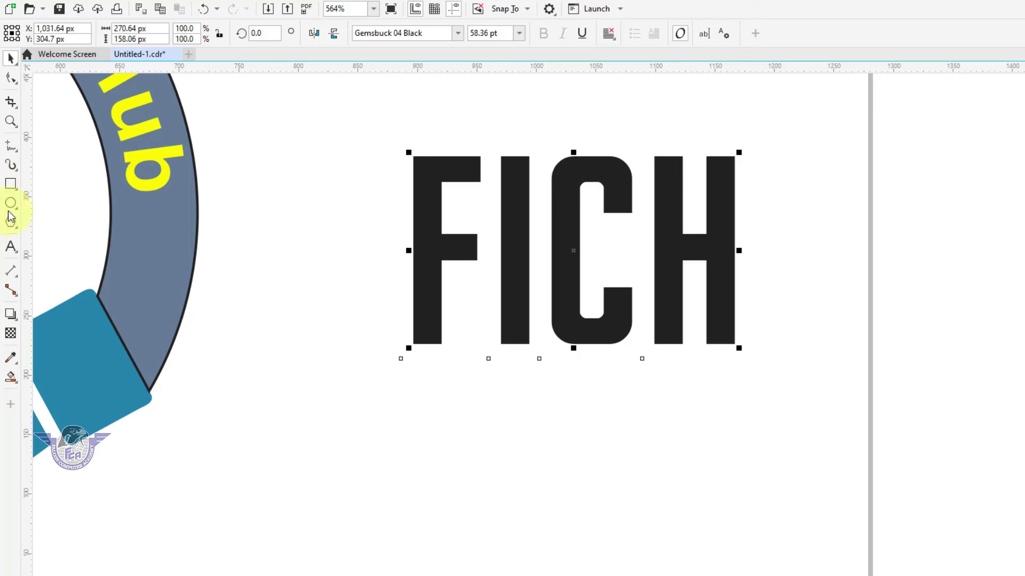
{"action": "left_click", "coordinate": [10, 187]}
{"action": "left_click_drag", "start_coordinate": [287, 408], "coordinate": [769, 465]}
{"action": "left_click", "coordinate": [10, 64]}
{"action": "key", "text": "ctrl+q"}
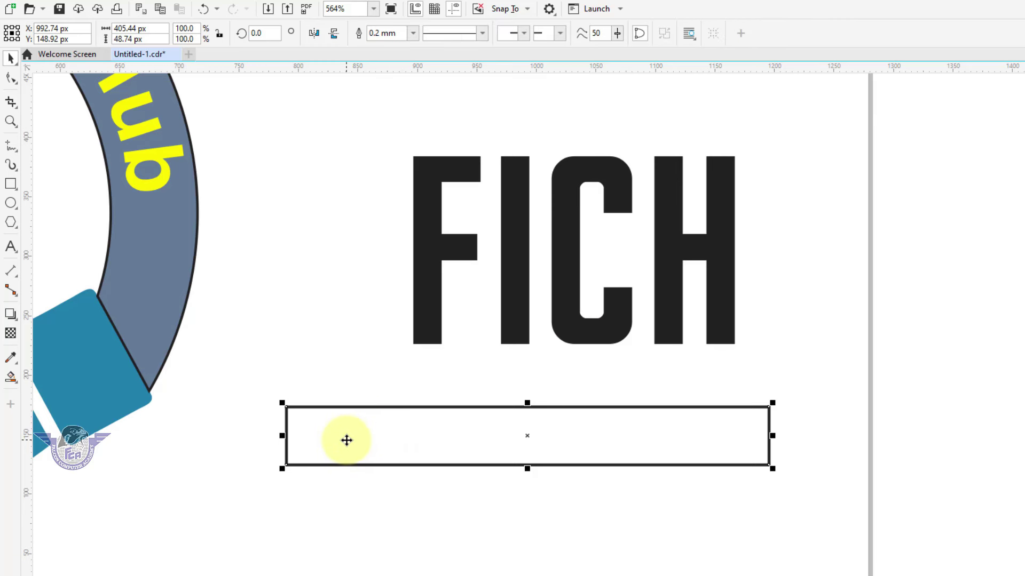
- Delete the lower-left corner node of the rectangle below the lettering to turn it into a long, thin wedge
{"action": "key", "text": "F10"}
{"action": "left_click_drag", "start_coordinate": [314, 486], "coordinate": [318, 489]}
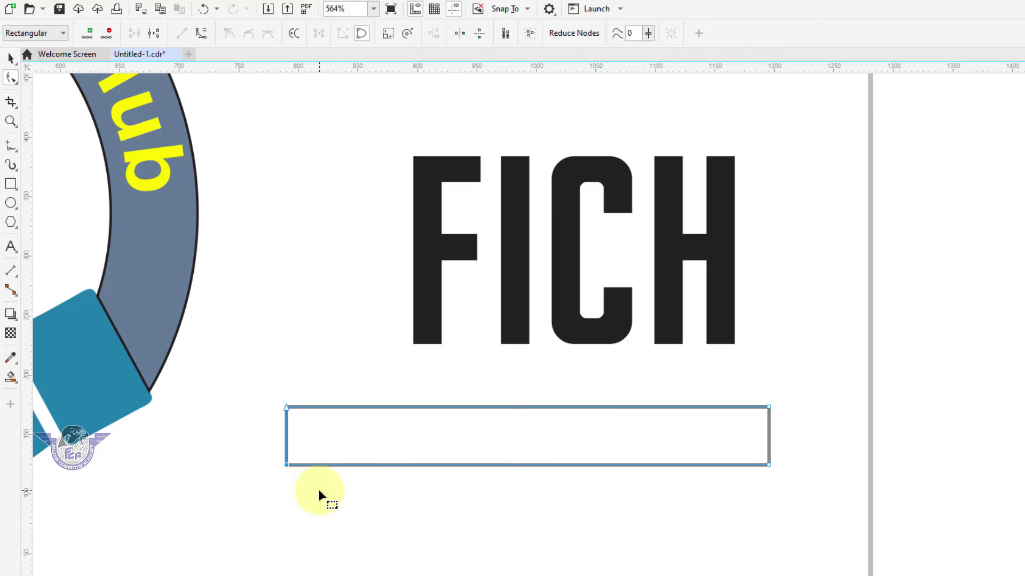
{"action": "key", "text": "Delete"}
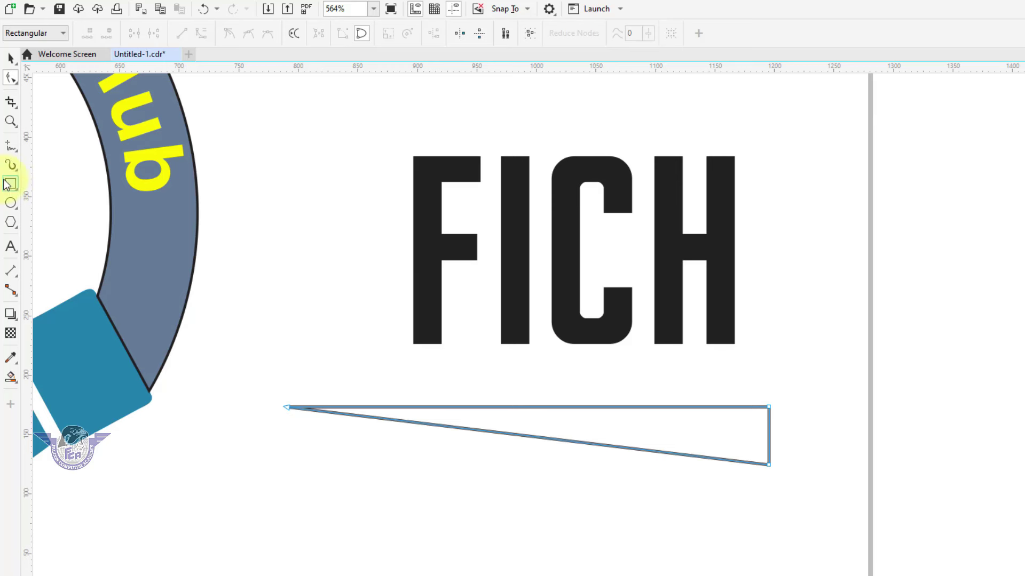
- Move the wedge over the FICH lettering and skew it vertically into a rising diagonal about 138 px high
{"action": "left_click", "coordinate": [14, 60]}
{"action": "left_click_drag", "start_coordinate": [734, 448], "coordinate": [742, 258]}
{"action": "left_click", "coordinate": [340, 216]}
{"action": "left_click_drag", "start_coordinate": [307, 243], "coordinate": [305, 342]}
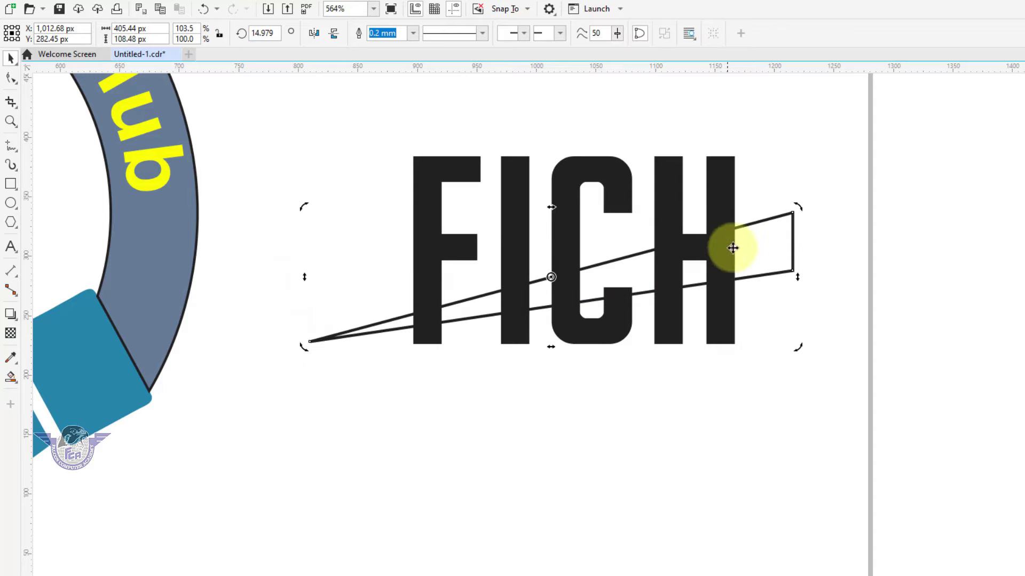
{"action": "left_click_drag", "start_coordinate": [802, 279], "coordinate": [799, 237]}
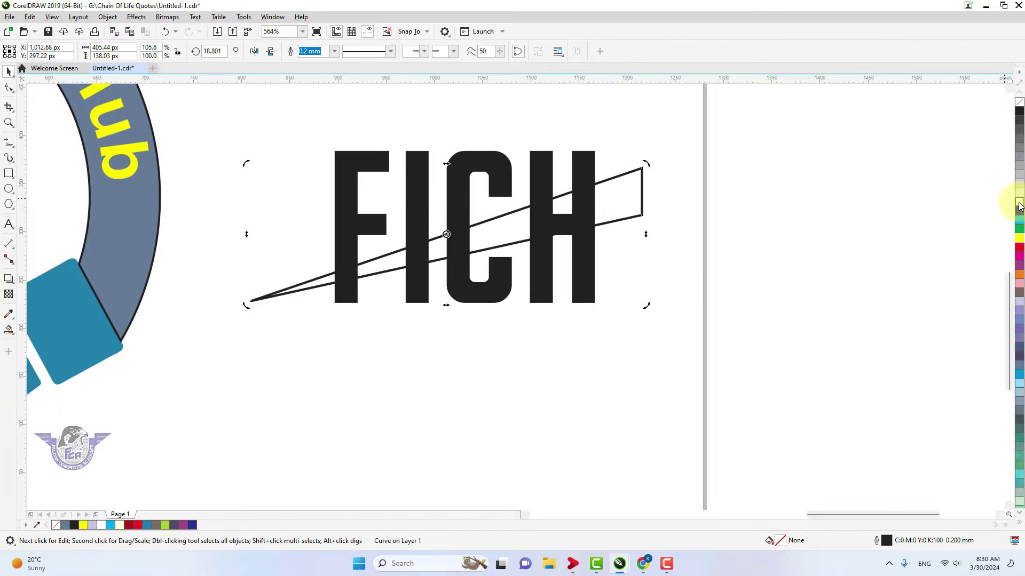
- Fill the wedge white, trim the FICH lettering with it and delete the wedge to leave a diagonal cut
{"action": "left_click", "coordinate": [1019, 205]}
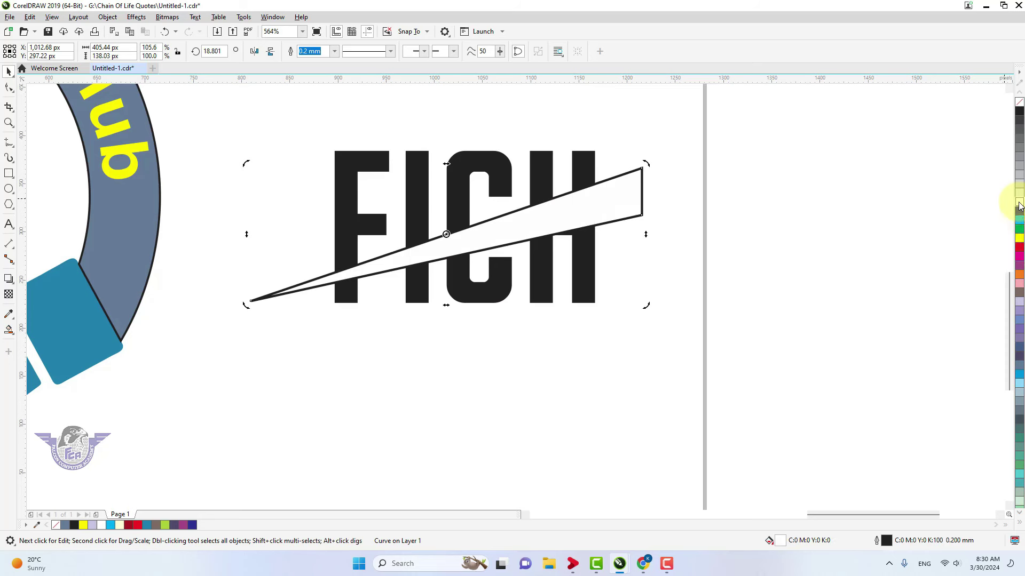
{"action": "left_click", "coordinate": [737, 229]}
{"action": "left_click", "coordinate": [601, 193]}
{"action": "left_click", "coordinate": [370, 168], "text": "shift"}
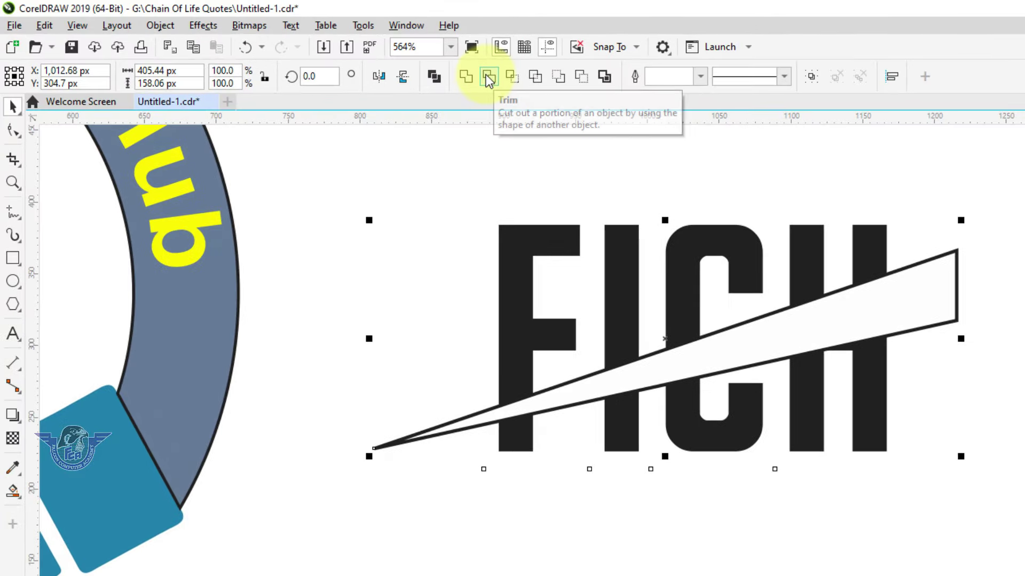
{"action": "left_click", "coordinate": [489, 79]}
{"action": "left_click", "coordinate": [965, 306]}
{"action": "left_click", "coordinate": [801, 263]}
{"action": "key", "text": "Delete"}
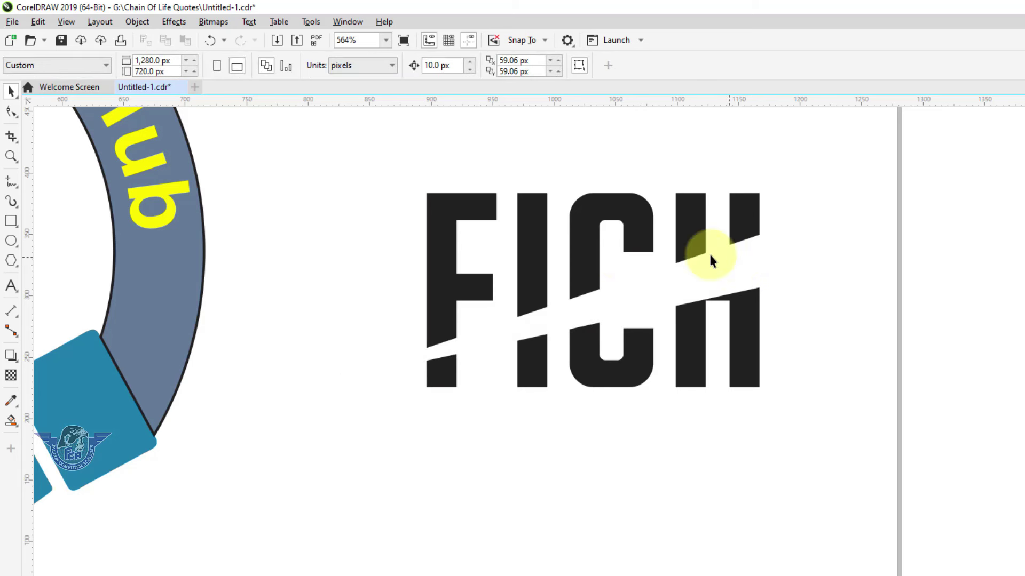
- Break the trimmed FICH lettering apart into separate pieces
{"action": "left_click", "coordinate": [584, 259]}
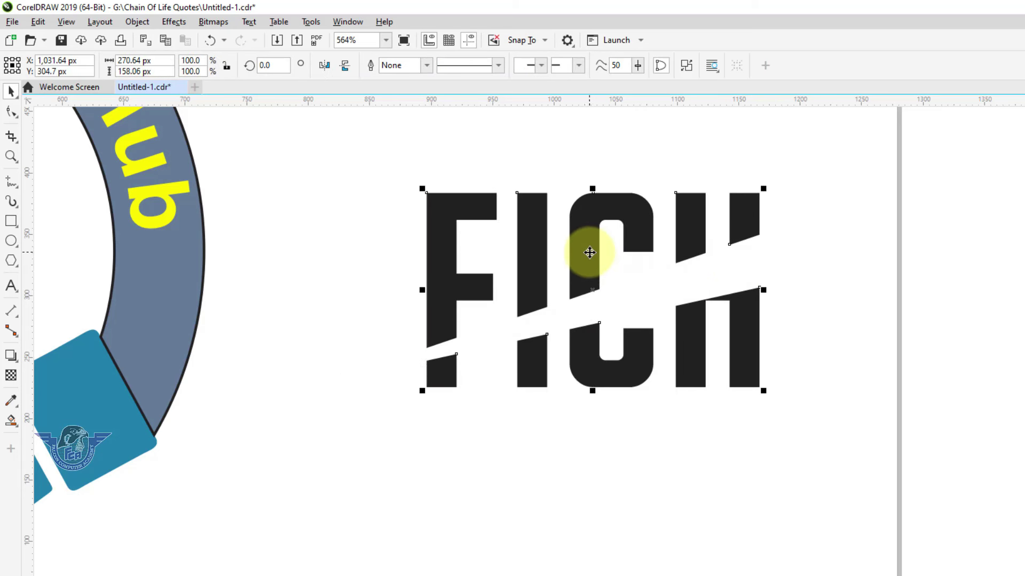
{"action": "left_click", "coordinate": [773, 373]}
{"action": "left_click", "coordinate": [746, 376]}
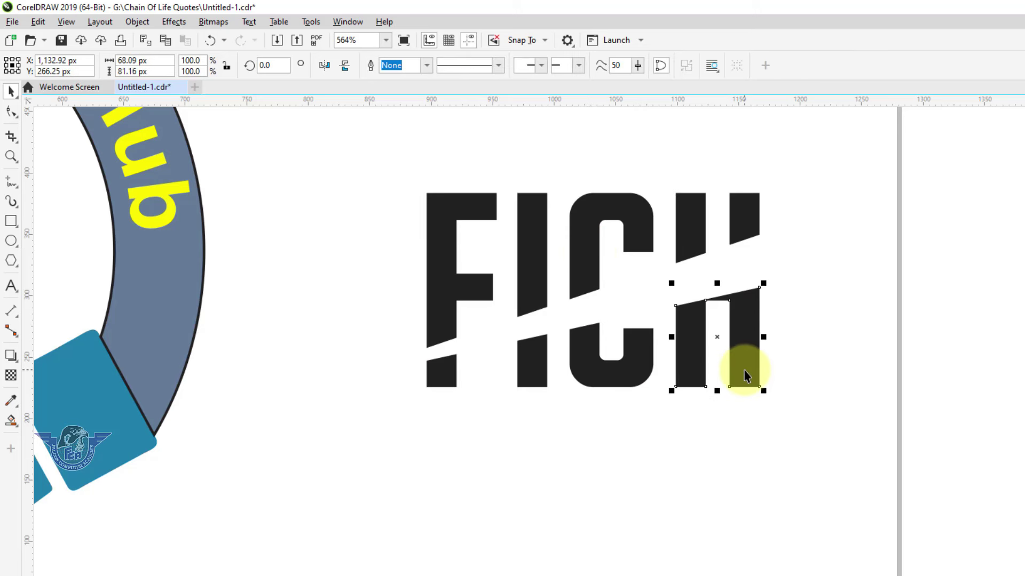
{"action": "left_click", "coordinate": [613, 378]}
{"action": "left_click", "coordinate": [475, 430]}
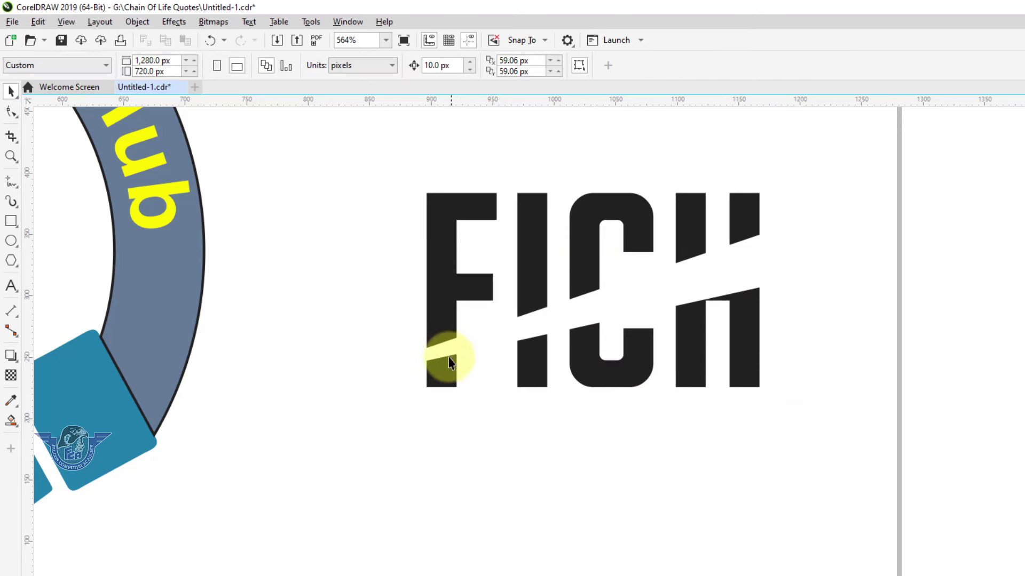
- Fill the pieces above the diagonal cut with cyan (C100 M0 Y0 K0) and group all the FICH pieces
{"action": "left_click_drag", "start_coordinate": [391, 137], "coordinate": [781, 357]}
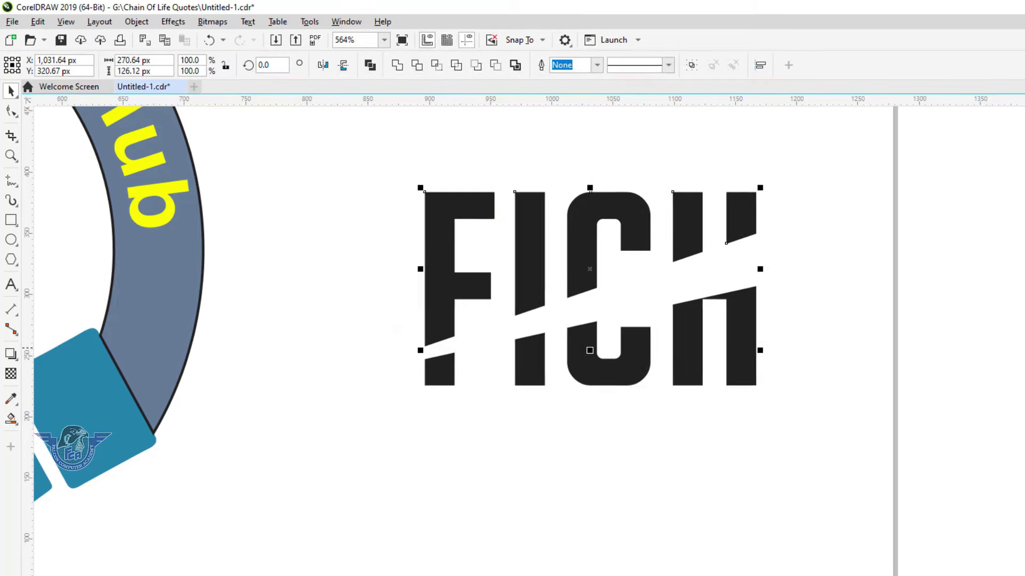
{"action": "left_click", "coordinate": [1019, 224]}
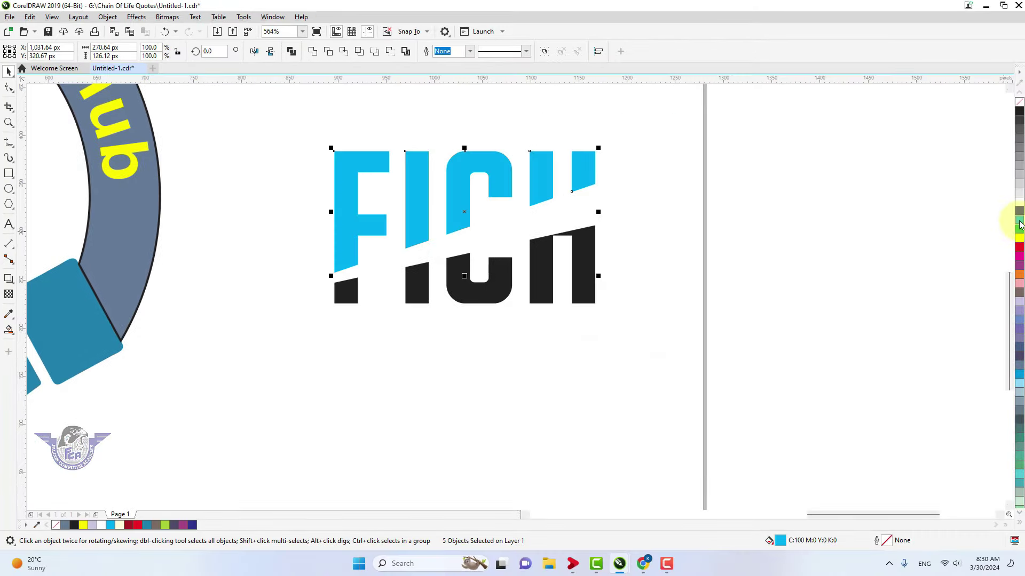
{"action": "left_click_drag", "start_coordinate": [651, 130], "coordinate": [394, 296]}
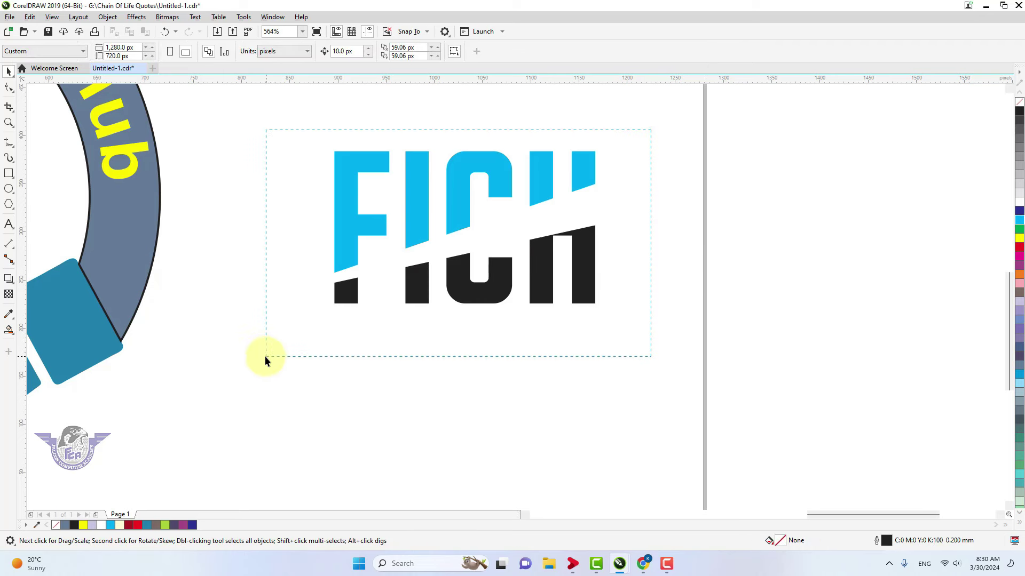
{"action": "left_click_drag", "start_coordinate": [264, 357], "coordinate": [265, 356]}
{"action": "key", "text": "ctrl+g"}
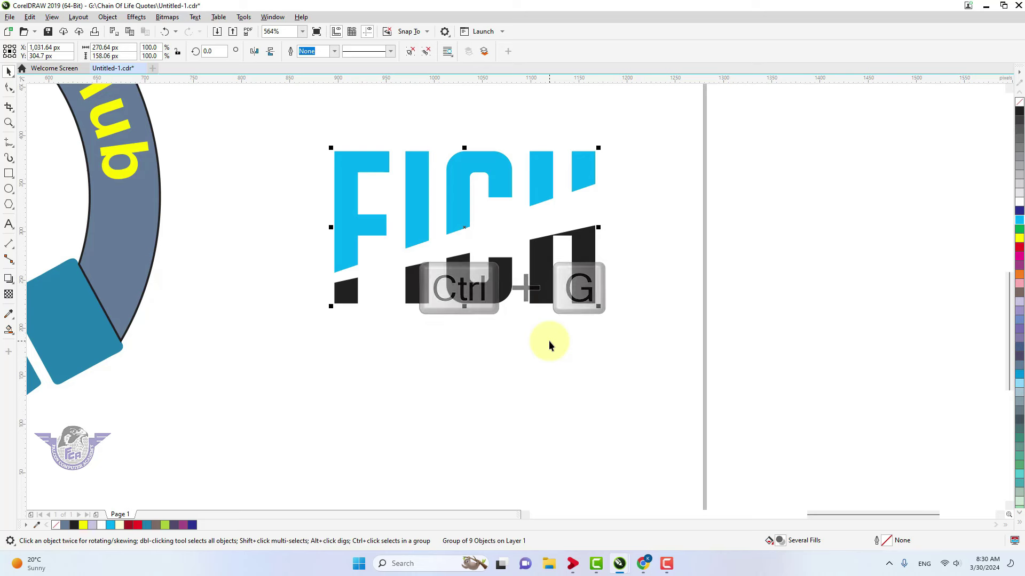
- Move the FICH group inside the ring above the handshake and align it to the ring's vertical centre line
{"action": "scroll", "coordinate": [549, 340], "scroll_direction": "down", "scroll_amount": 3}
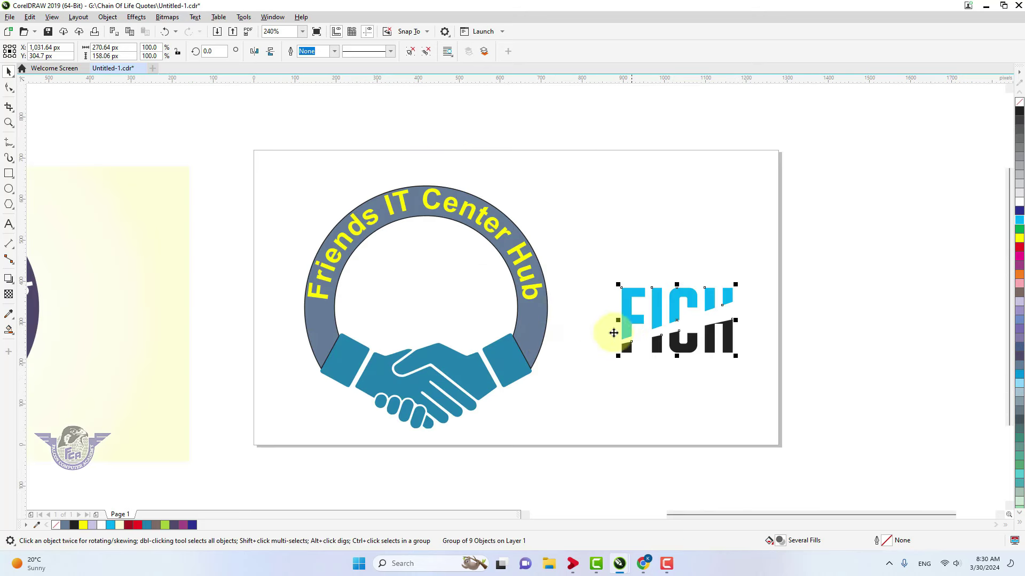
{"action": "left_click_drag", "start_coordinate": [677, 318], "coordinate": [422, 289]}
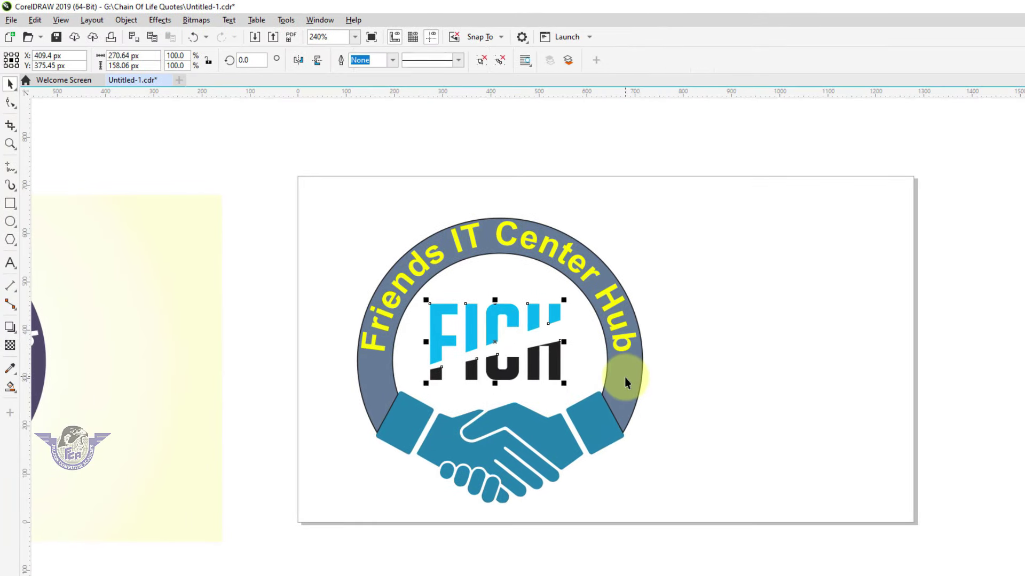
{"action": "left_click", "coordinate": [595, 358], "text": "shift"}
{"action": "key", "text": "c"}
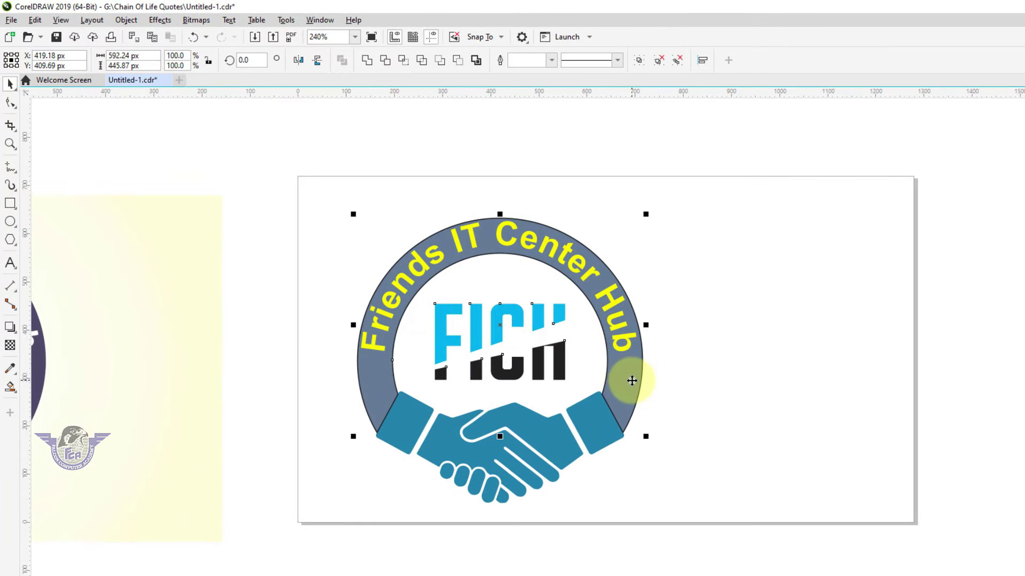
- Remove the outline from all the logo objects
{"action": "left_click", "coordinate": [696, 386]}
{"action": "left_click_drag", "start_coordinate": [323, 195], "coordinate": [700, 544]}
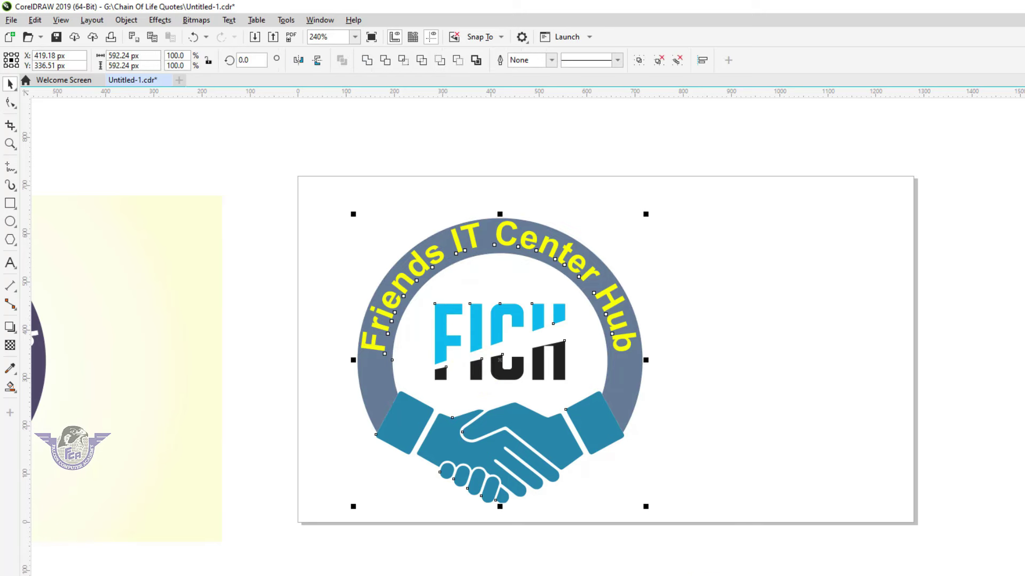
{"action": "left_click", "coordinate": [755, 357]}
- Fill the handshake with Blue (C100 M100 Y0 K0) and the ring with cyan
{"action": "left_click", "coordinate": [544, 437]}
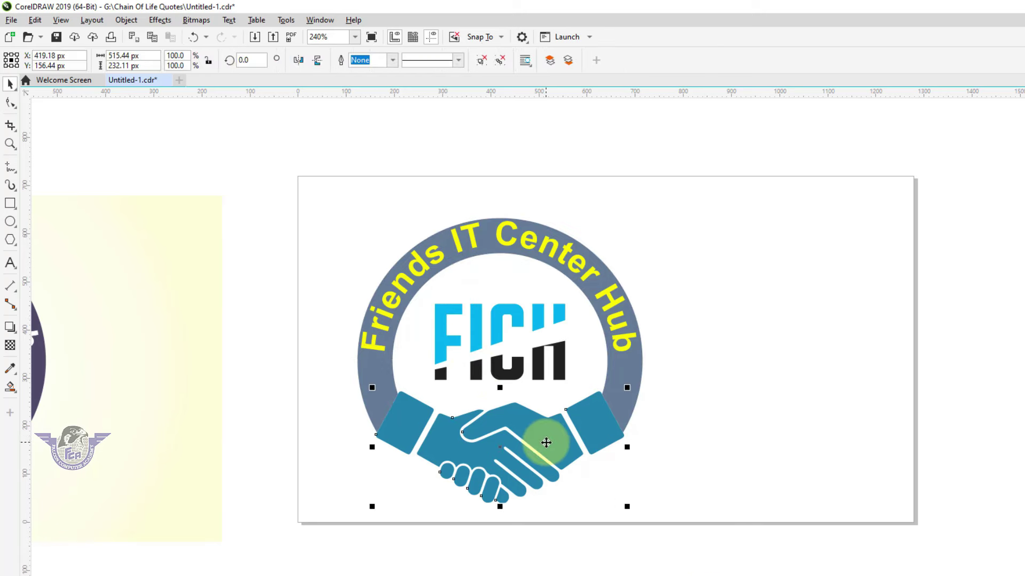
{"action": "left_click", "coordinate": [198, 540]}
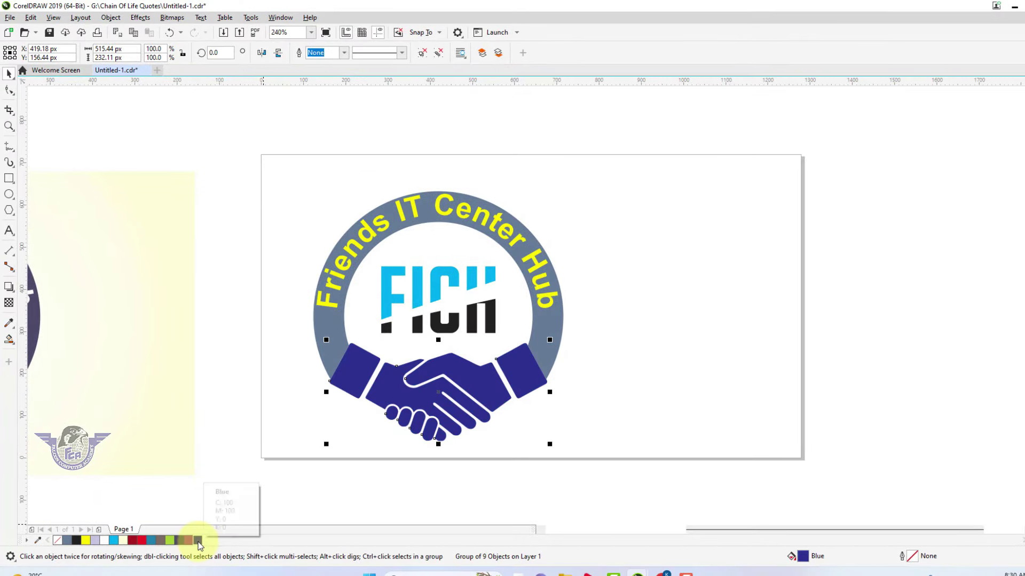
{"action": "left_click", "coordinate": [551, 326]}
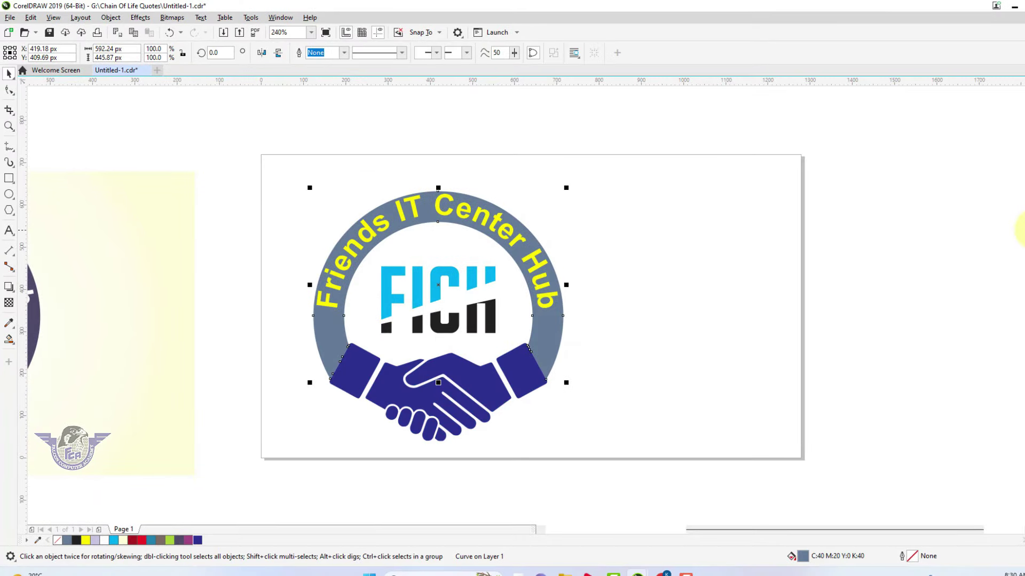
{"action": "left_click", "coordinate": [1013, 236]}
{"action": "left_click", "coordinate": [744, 271]}
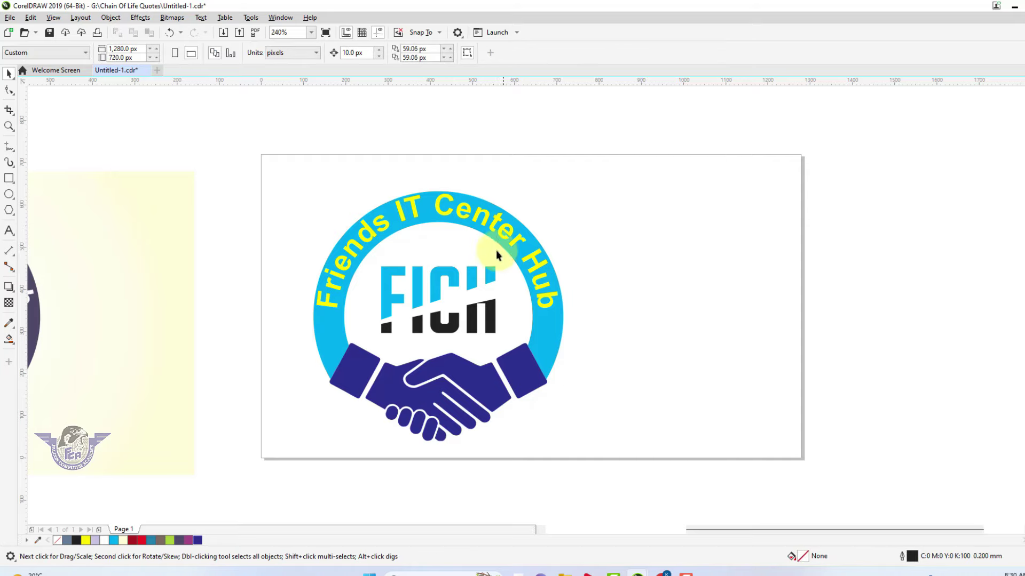
- Recolour the curved "Friends IT Center Hub" text white
{"action": "left_click", "coordinate": [465, 218], "text": "ctrl"}
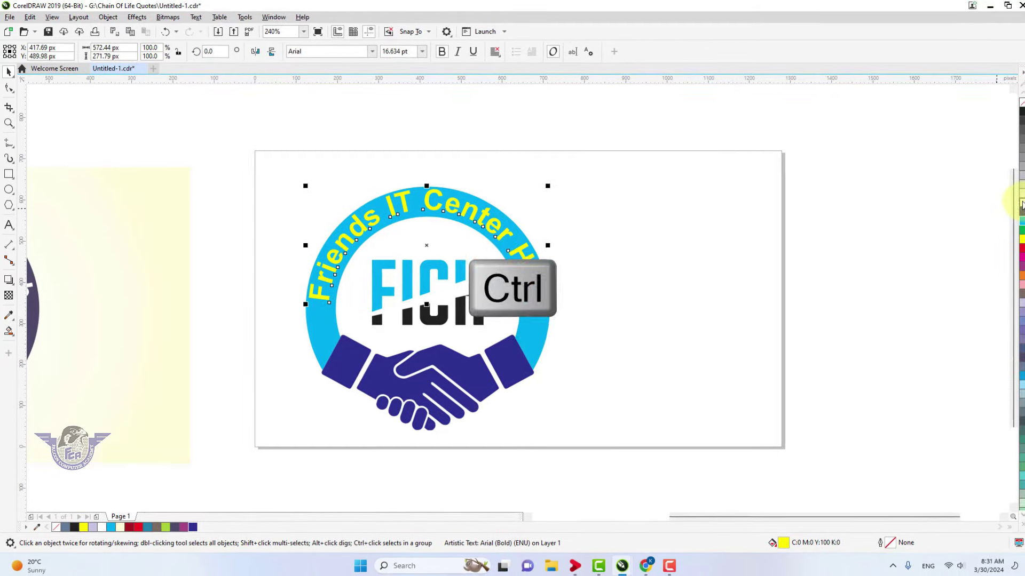
{"action": "left_click", "coordinate": [1021, 204]}
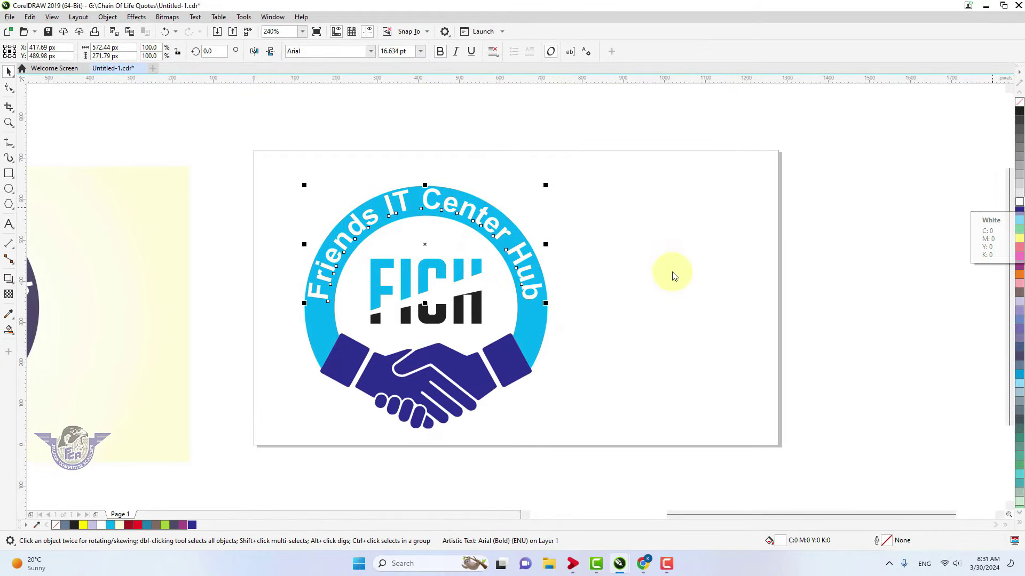
{"action": "left_click", "coordinate": [638, 284]}
- Group the ring, curved text, lettering and handshake, and centre the group on the page
{"action": "left_click_drag", "start_coordinate": [246, 158], "coordinate": [611, 450]}
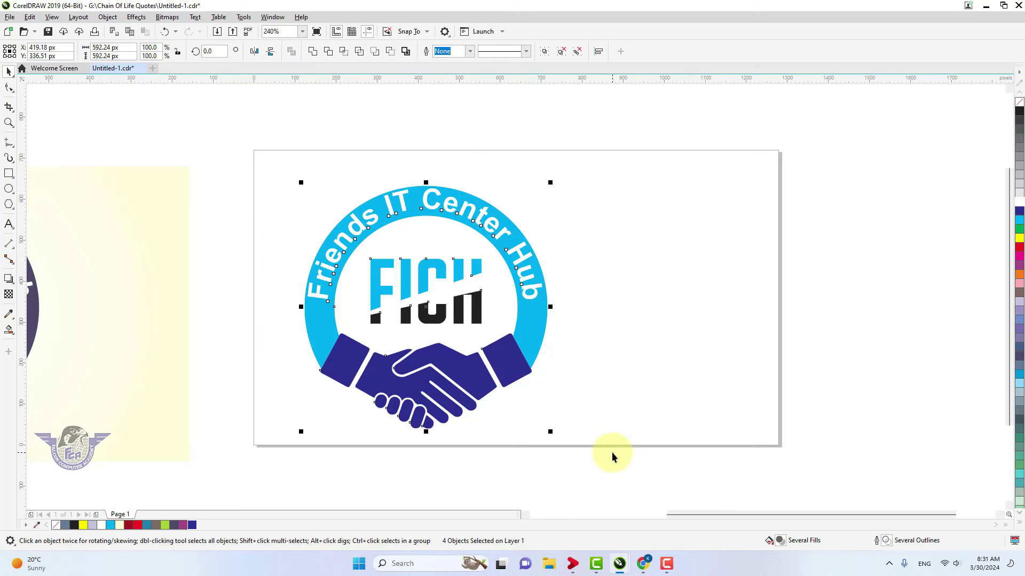
{"action": "key", "text": "ctrl+g"}
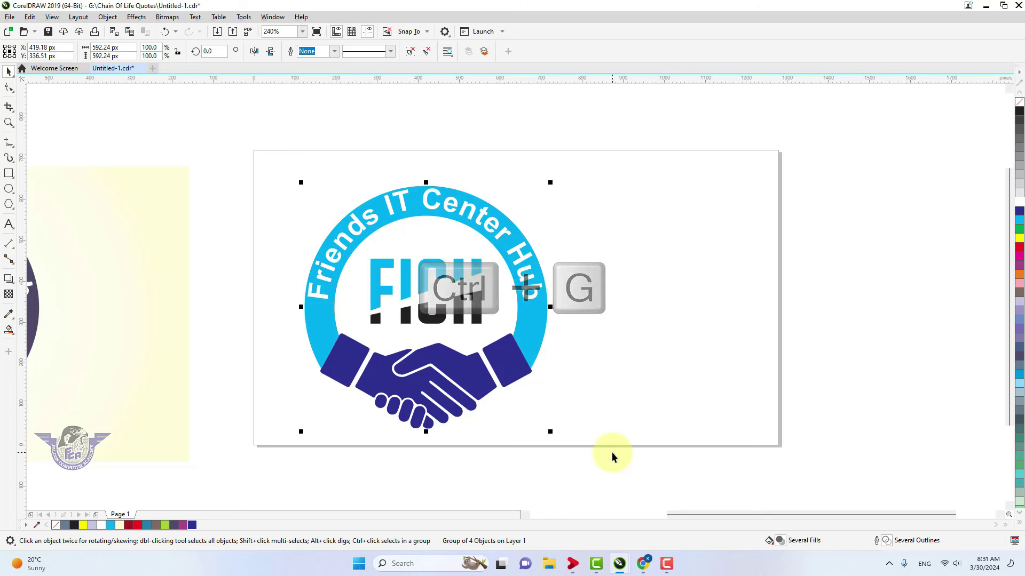
{"action": "key", "text": "p"}
{"action": "left_click", "coordinate": [828, 421]}
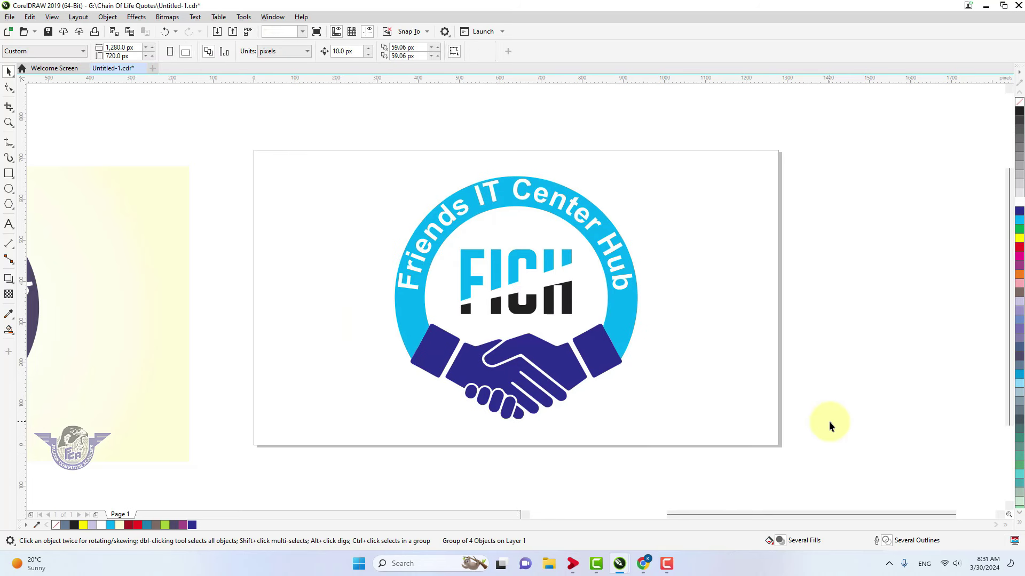
- Add a page-sized 1280 by 720 px background rectangle and fill it with pale yellow (C0 M0 Y20 K0)
{"action": "double_click", "coordinate": [9, 173]}
{"action": "left_click", "coordinate": [9, 73]}
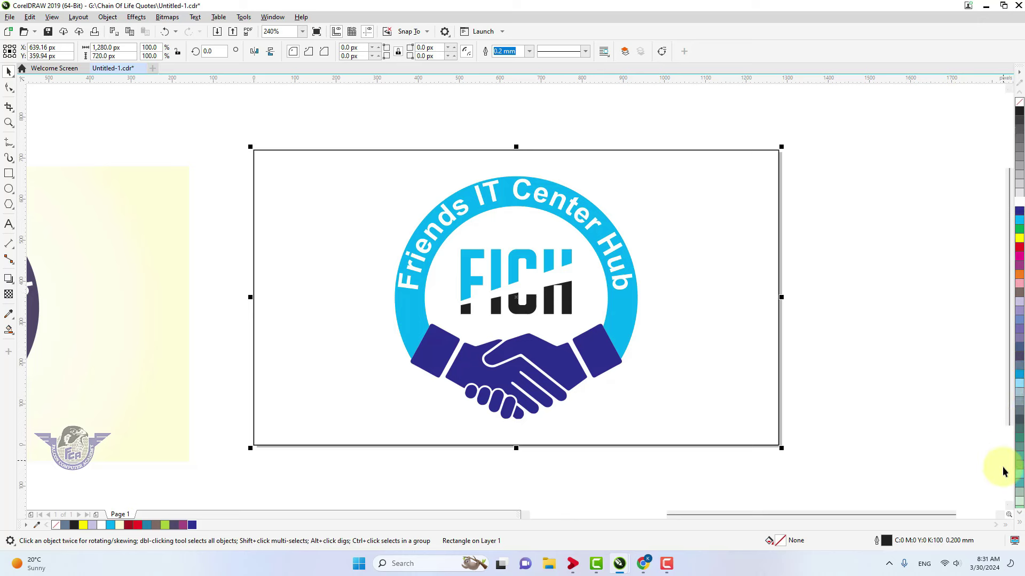
{"action": "left_click", "coordinate": [1019, 522]}
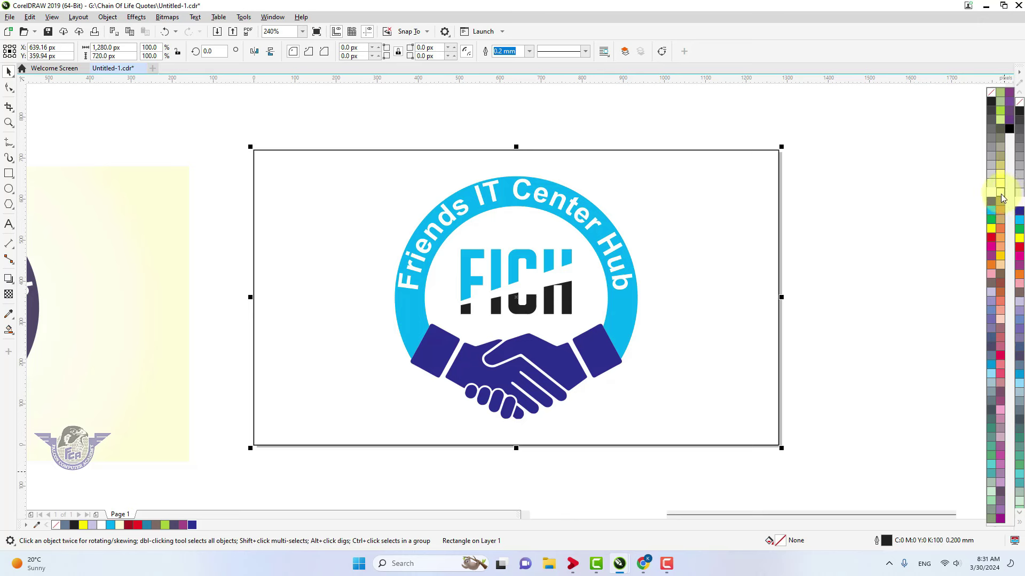
{"action": "left_click", "coordinate": [1000, 193]}
- Apply an elliptical fountain fill to the background, fading from white behind the logo's centre to pale yellow beyond the lower edge
{"action": "left_click", "coordinate": [16, 336]}
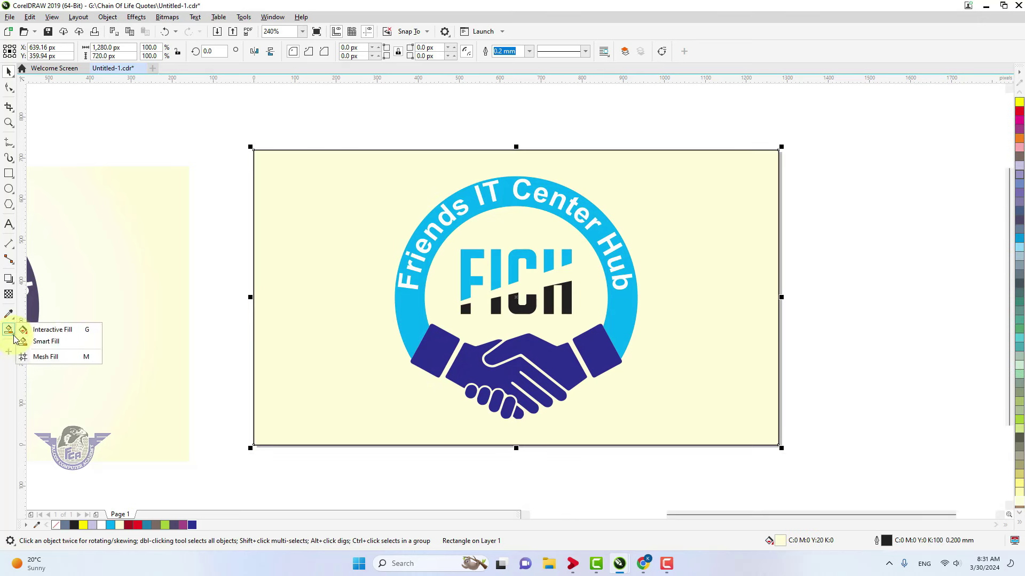
{"action": "left_click", "coordinate": [34, 335]}
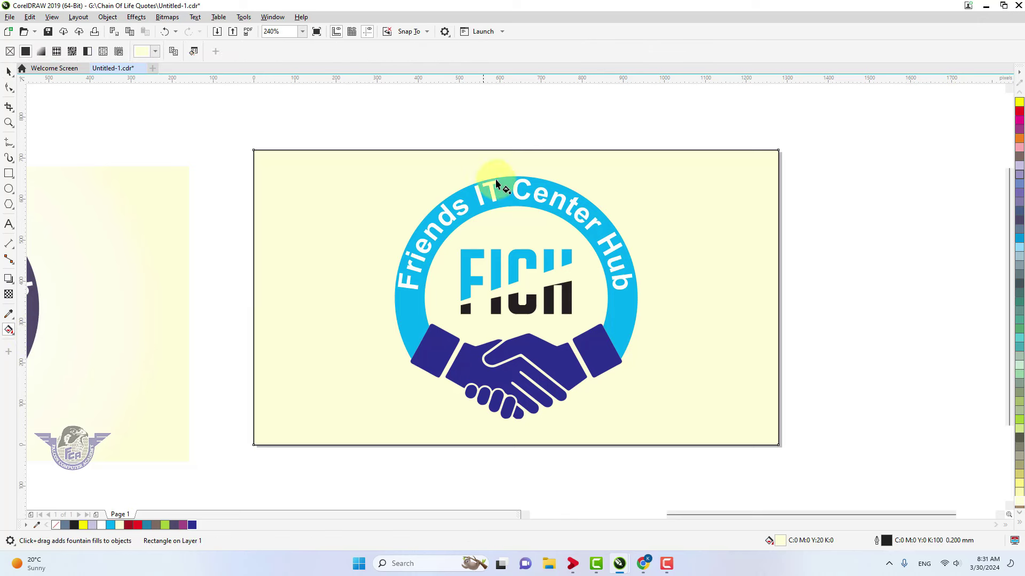
{"action": "left_click_drag", "start_coordinate": [510, 162], "coordinate": [516, 430]}
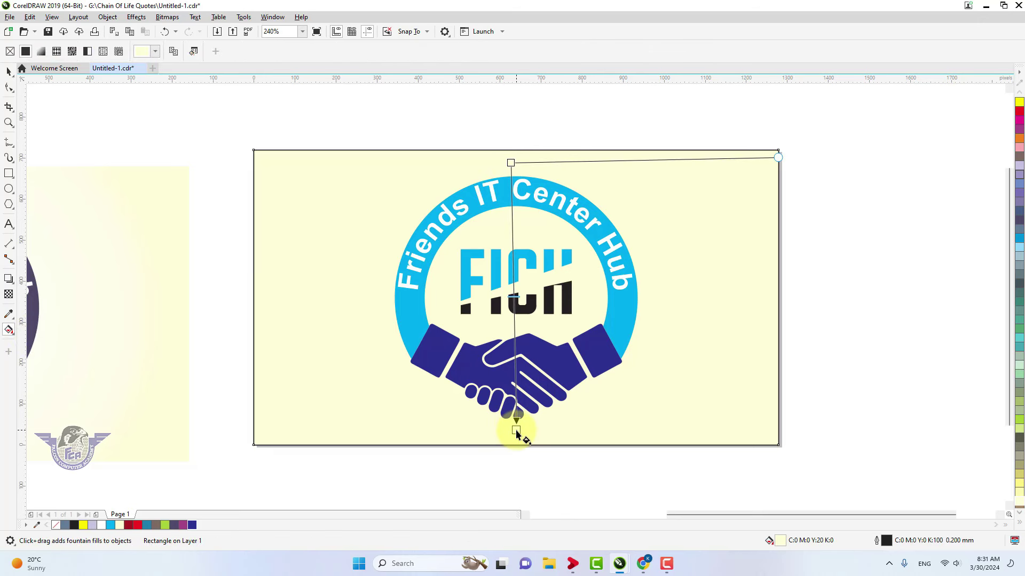
{"action": "left_click", "coordinate": [190, 51]}
{"action": "left_click_drag", "start_coordinate": [490, 263], "coordinate": [662, 459]}
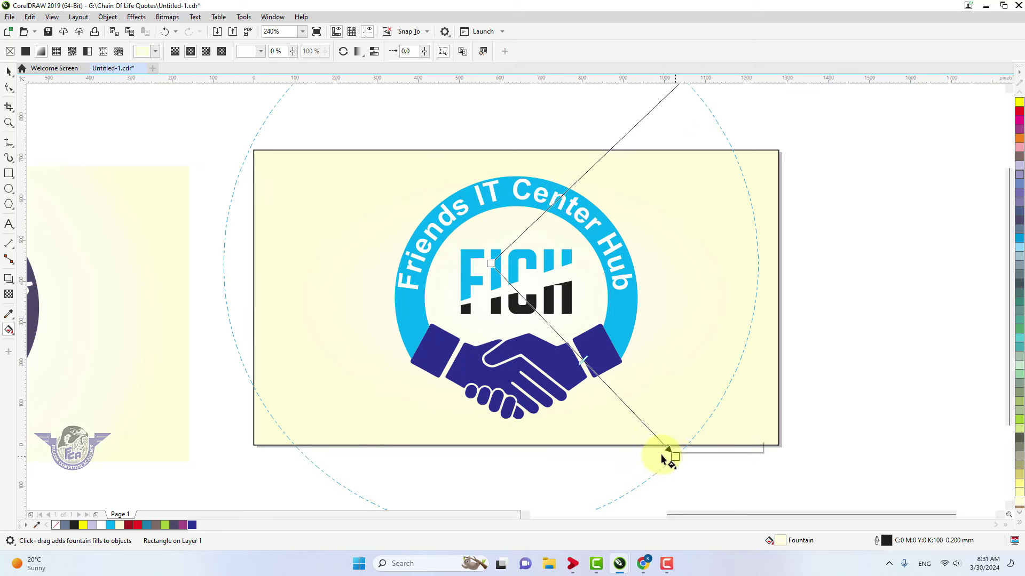
{"action": "left_click_drag", "start_coordinate": [513, 313], "coordinate": [655, 473]}
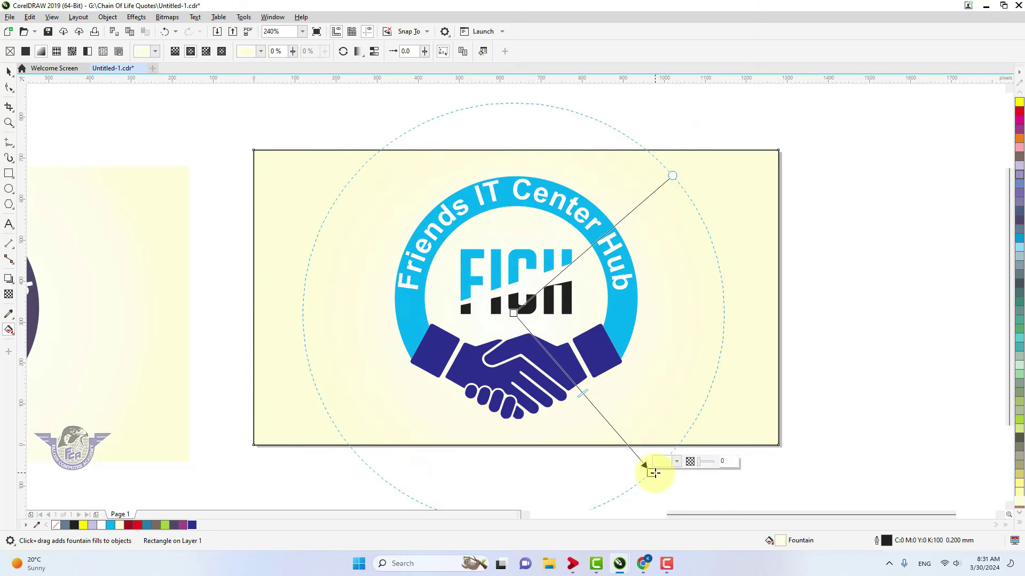
- Remove the outline from the background rectangle
{"action": "left_click", "coordinate": [8, 72]}
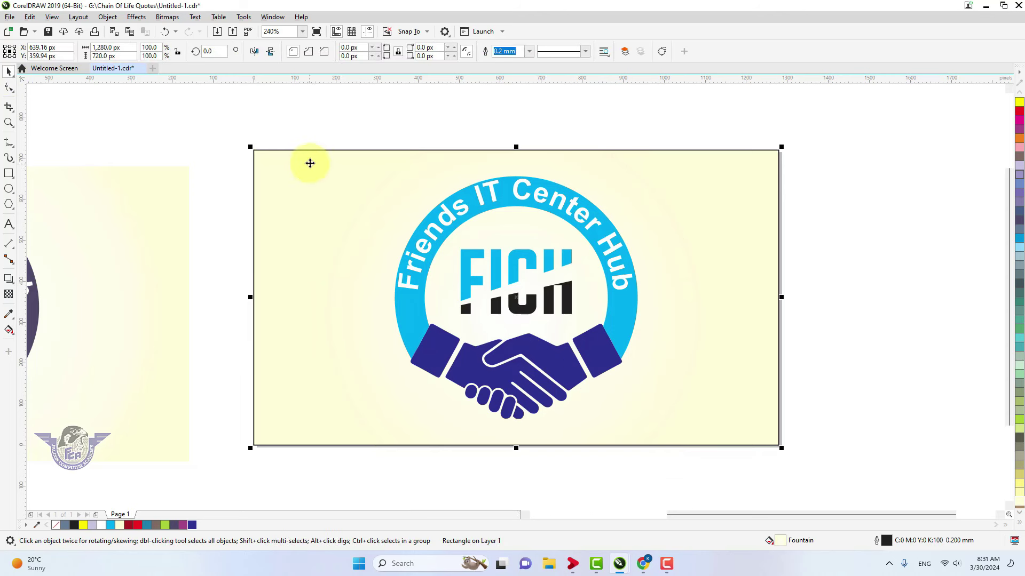
{"action": "left_click", "coordinate": [268, 163]}
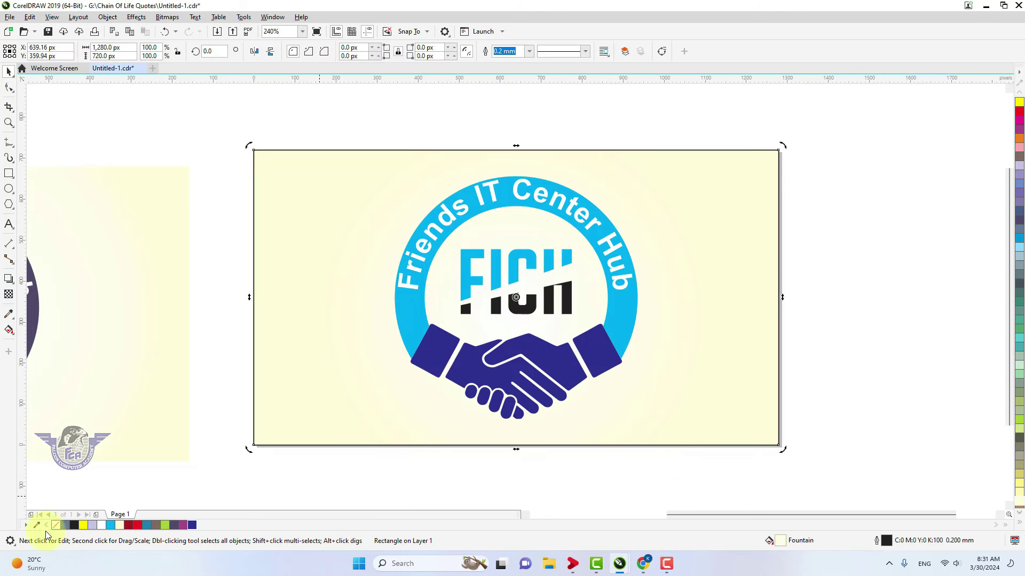
{"action": "right_click", "coordinate": [53, 527]}
{"action": "left_click", "coordinate": [222, 251]}
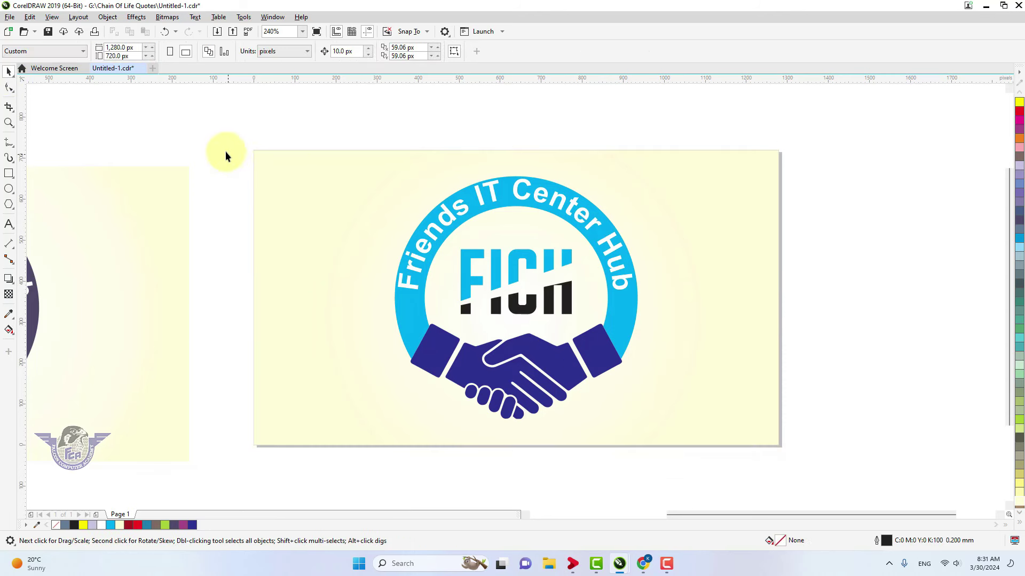
- Examine the finished logo together with its background, fitted to the view
{"action": "left_click_drag", "start_coordinate": [812, 457], "coordinate": [812, 459]}
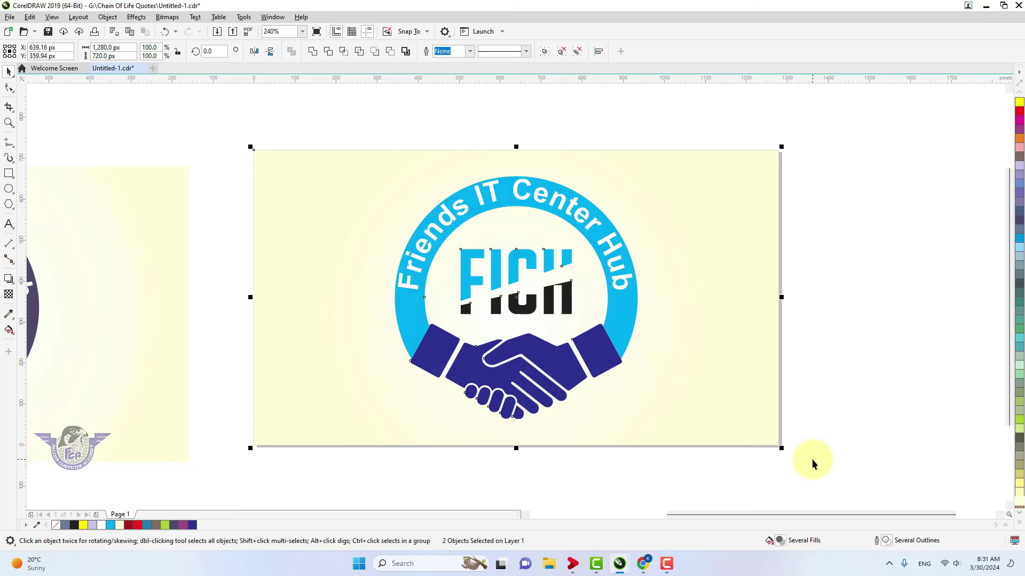
{"action": "key", "text": "shift+F2"}
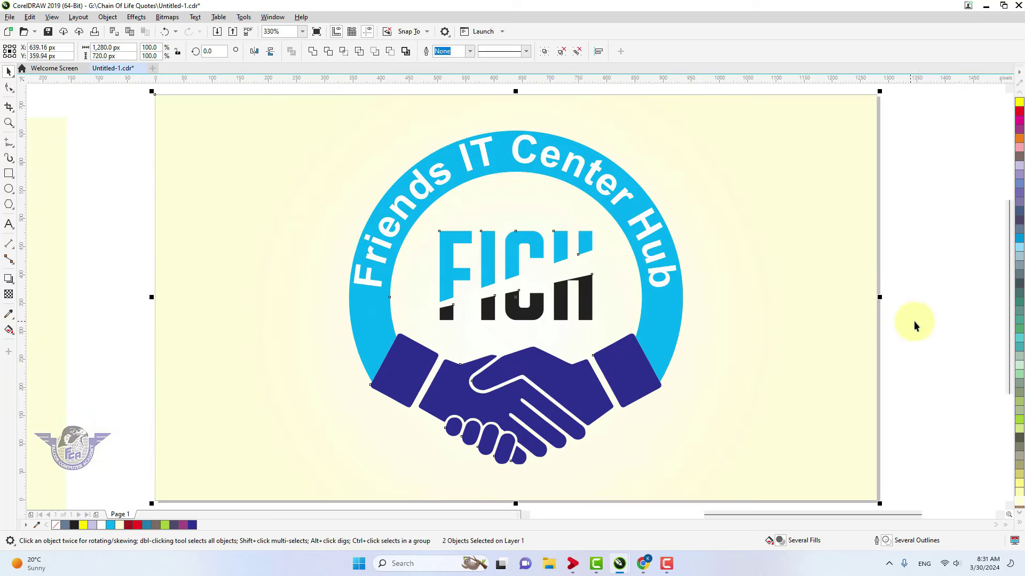
{"action": "left_click", "coordinate": [929, 325]}
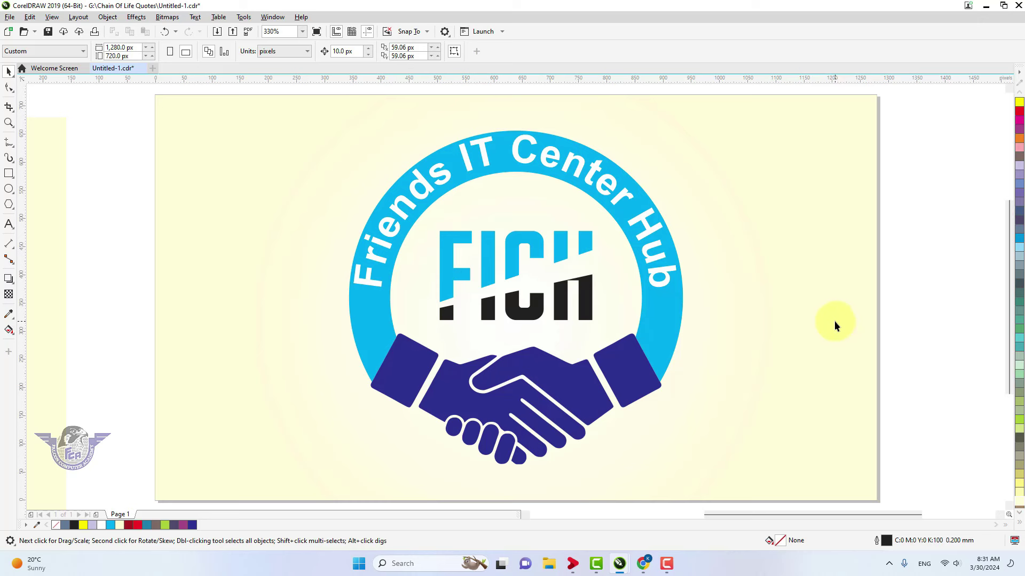